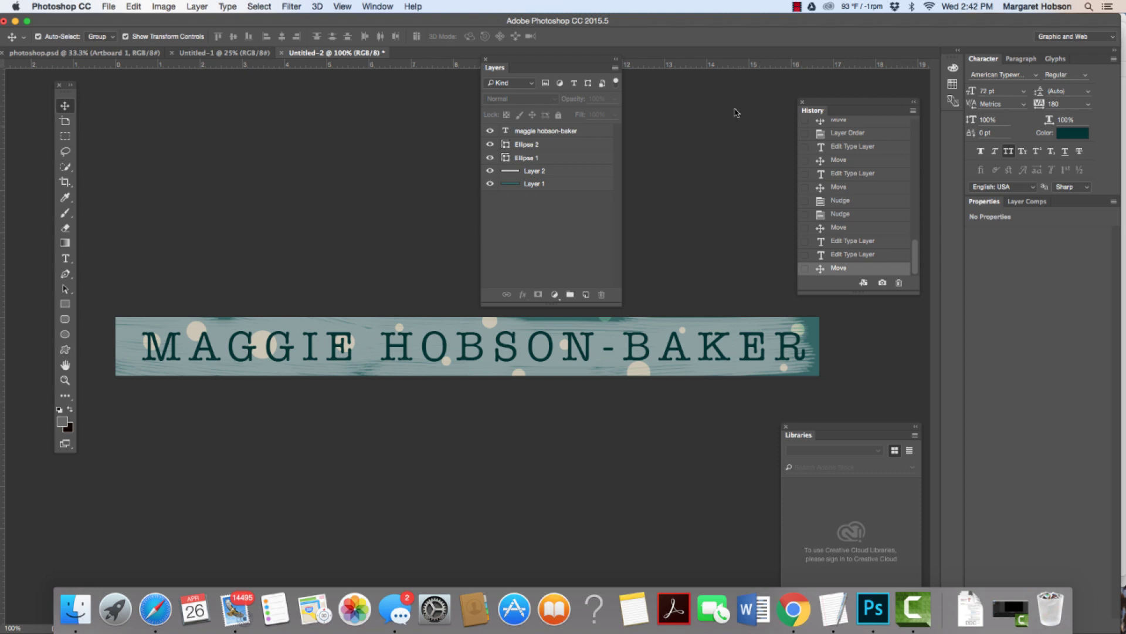
Step: Make a new 1200 × 100 px, 72 ppi RGB document with a transparent background
click(114, 6)
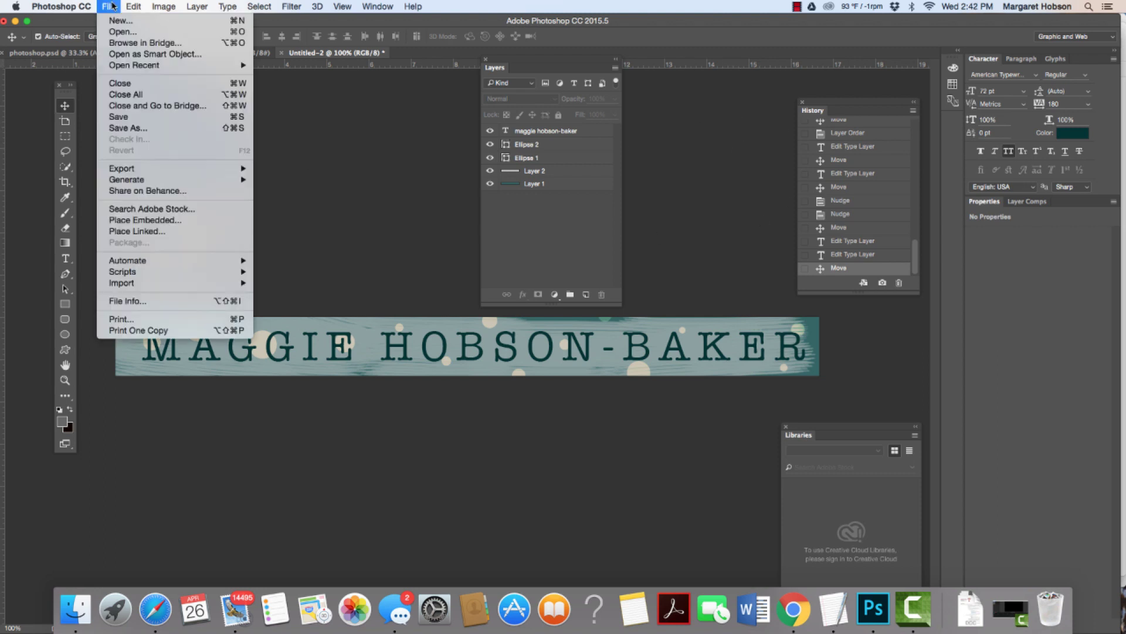
click(115, 22)
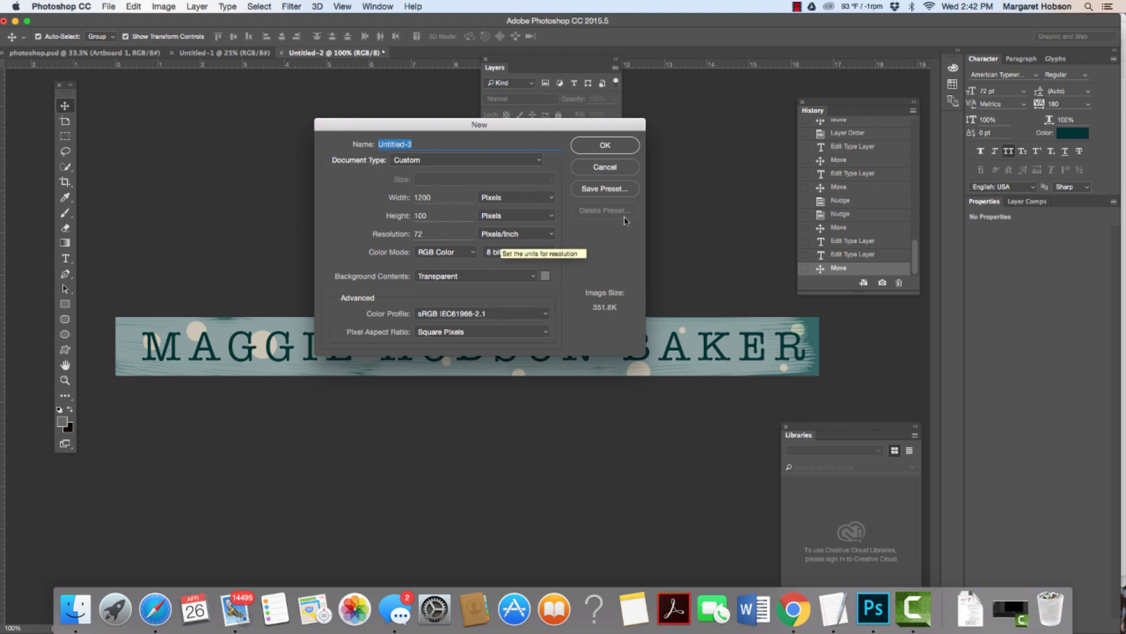
click(611, 149)
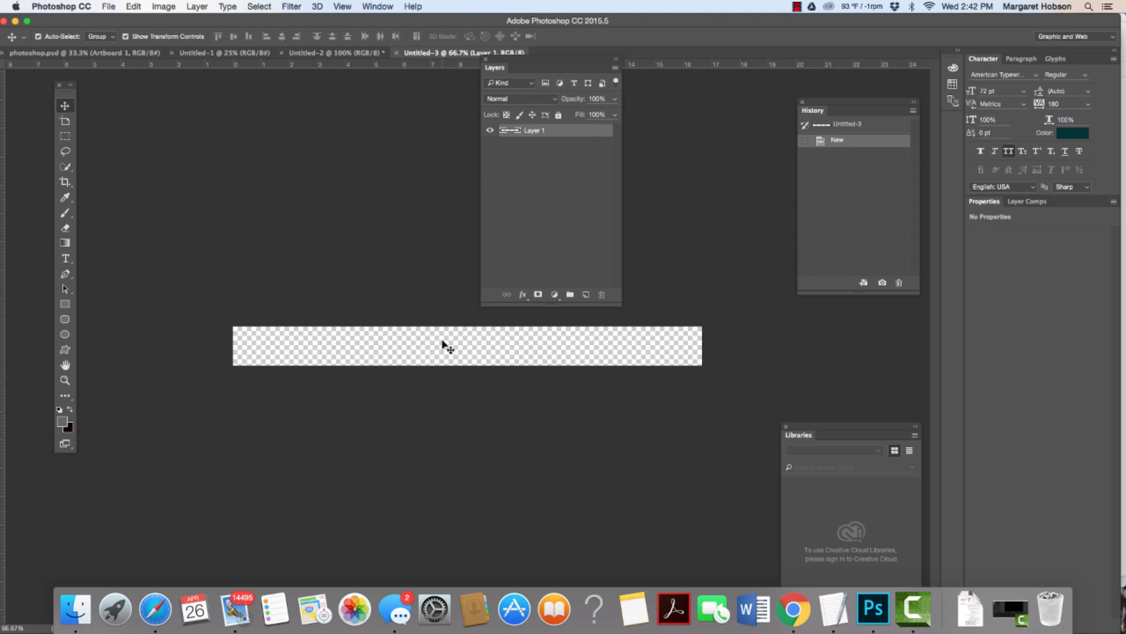
Step: View the banner at 100% and fill its layer with solid teal
key(super+1)
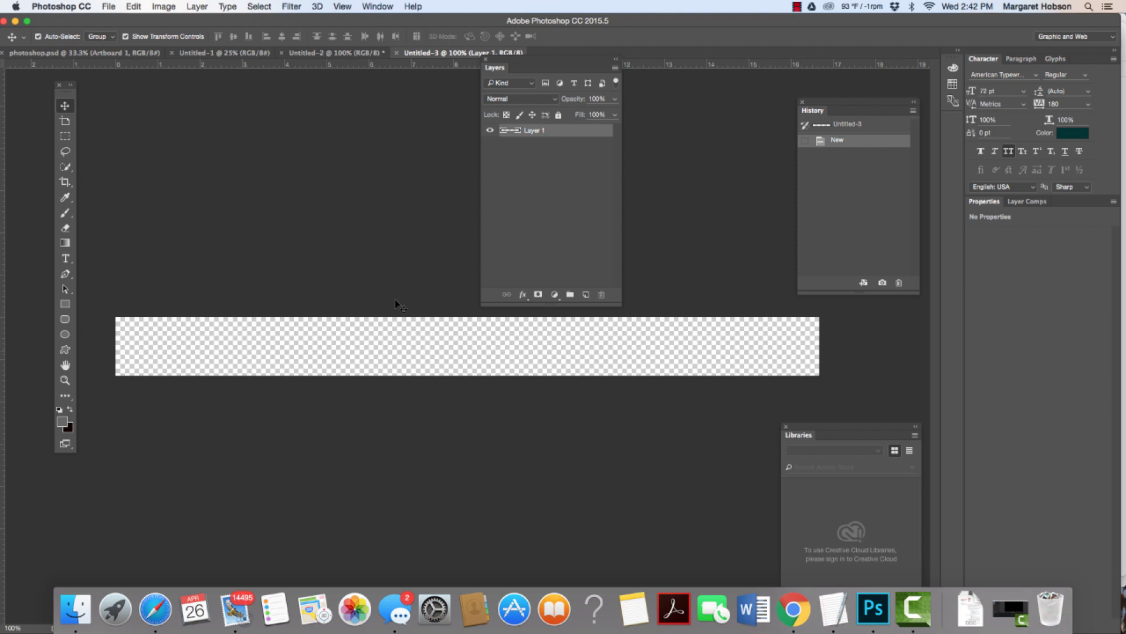
click(131, 6)
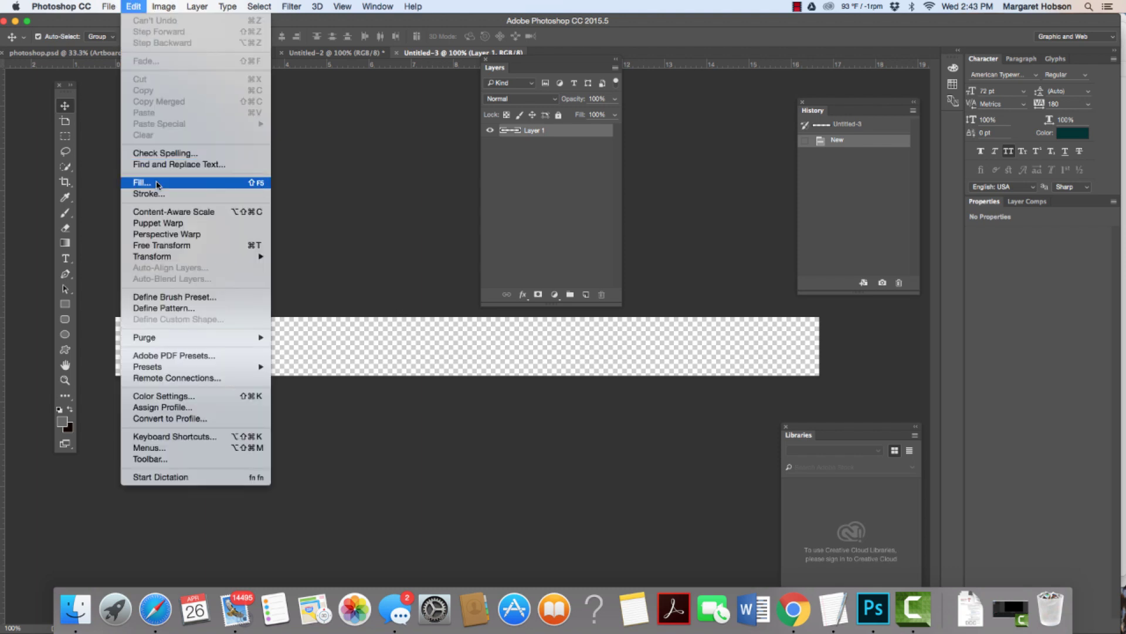
click(158, 185)
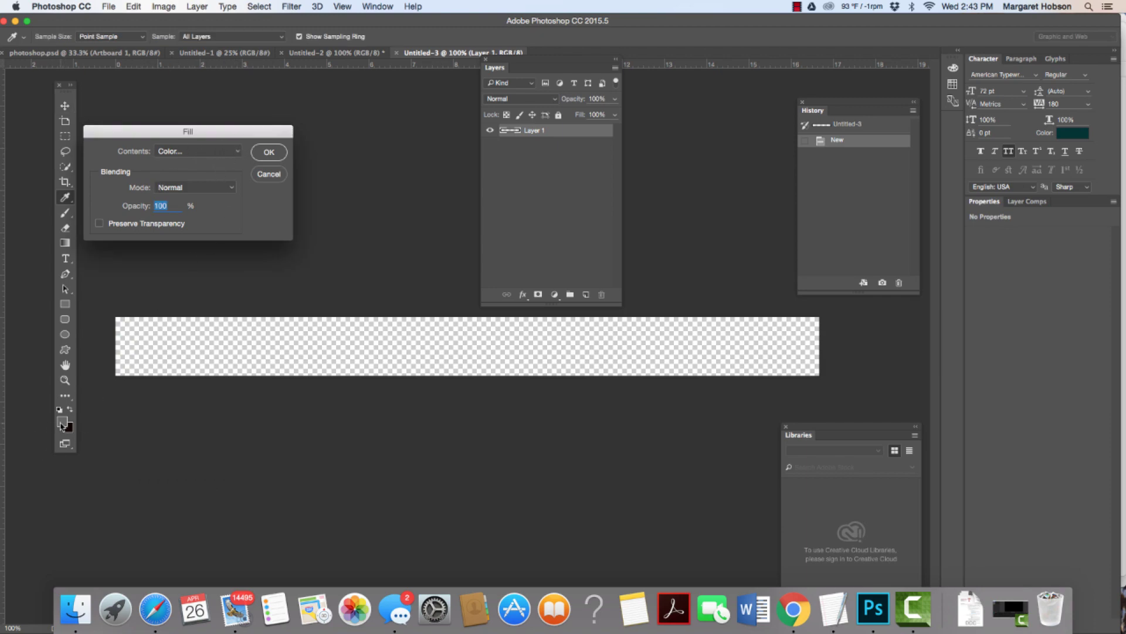
click(269, 152)
key(v)
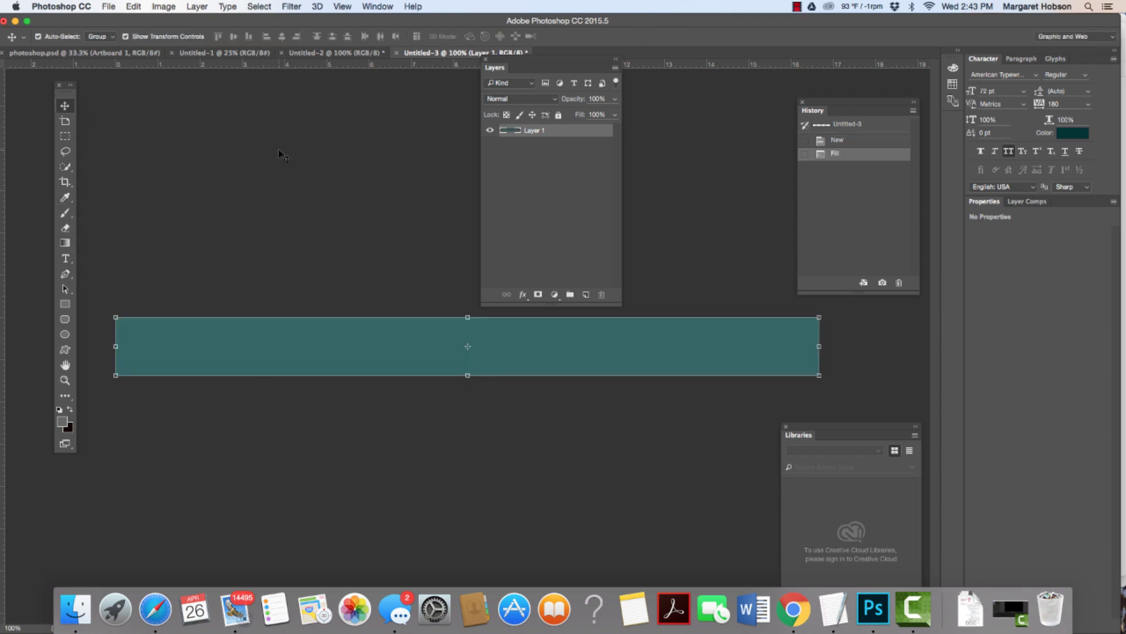
Step: Check the current colour in the Color Picker, close it, and deselect the layer
click(1068, 138)
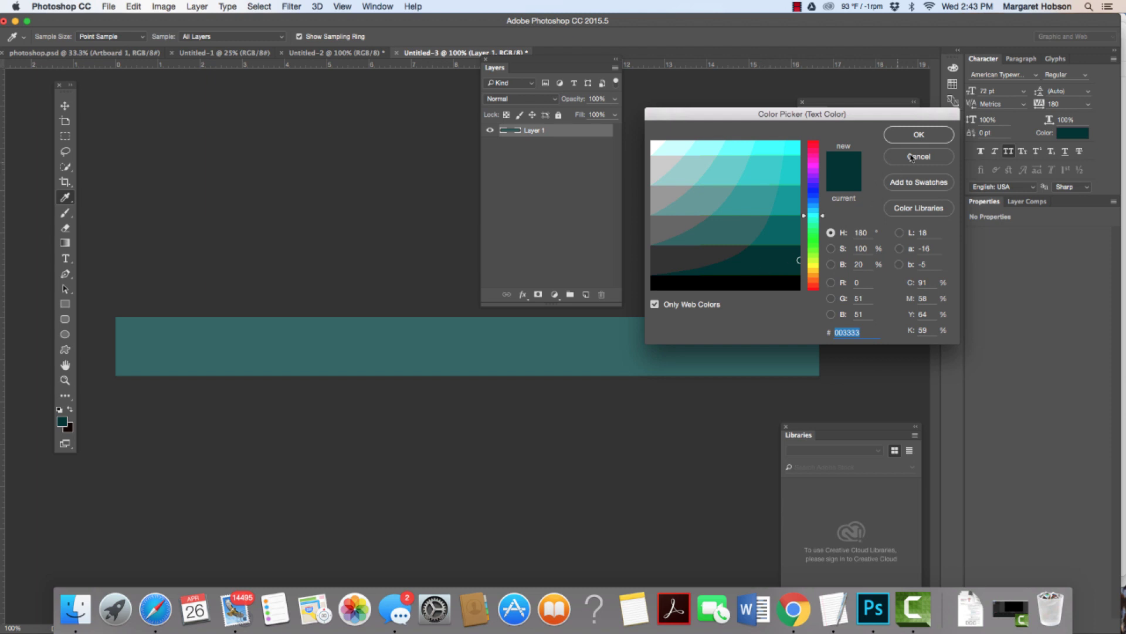
click(918, 136)
key(v)
click(278, 171)
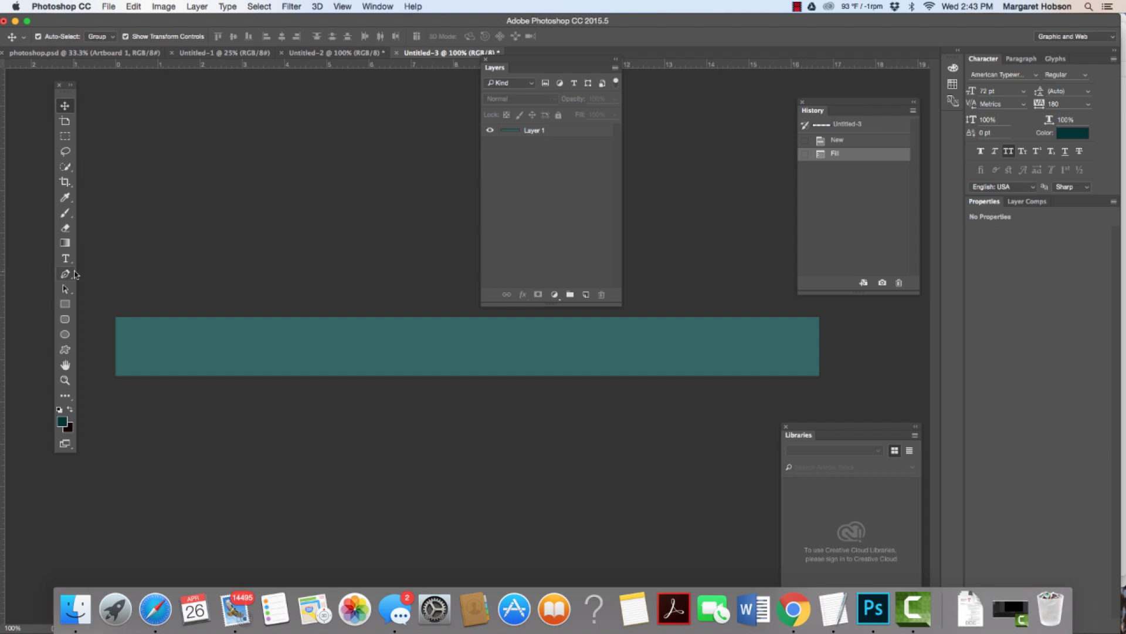
Step: Choose the Ellipse tool and set its shape fill colour to tan
click(66, 336)
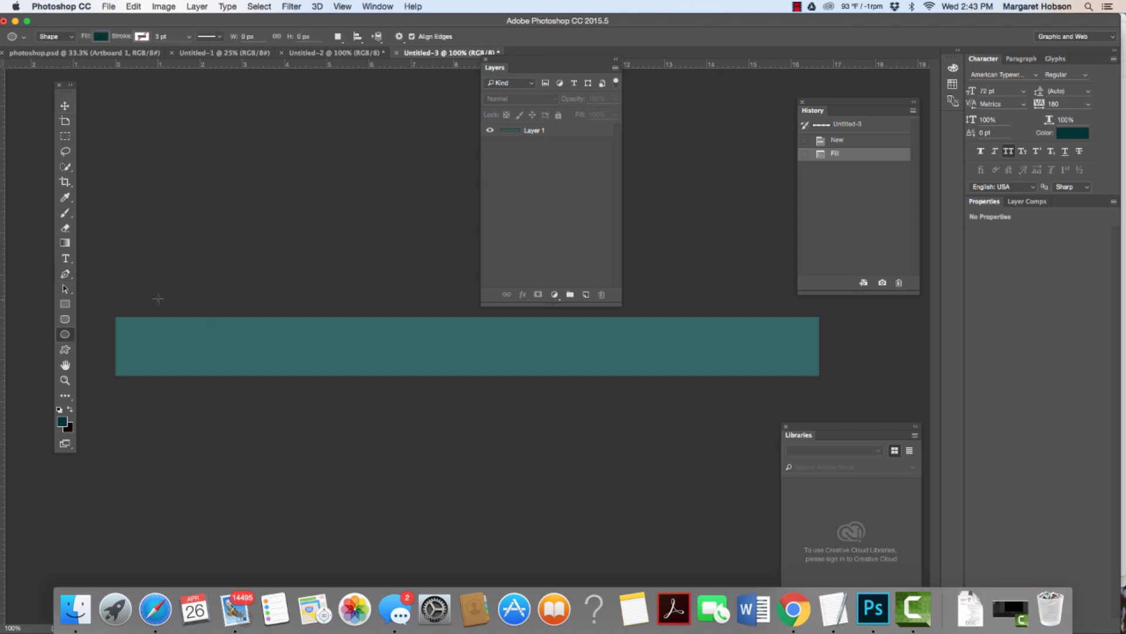
click(102, 38)
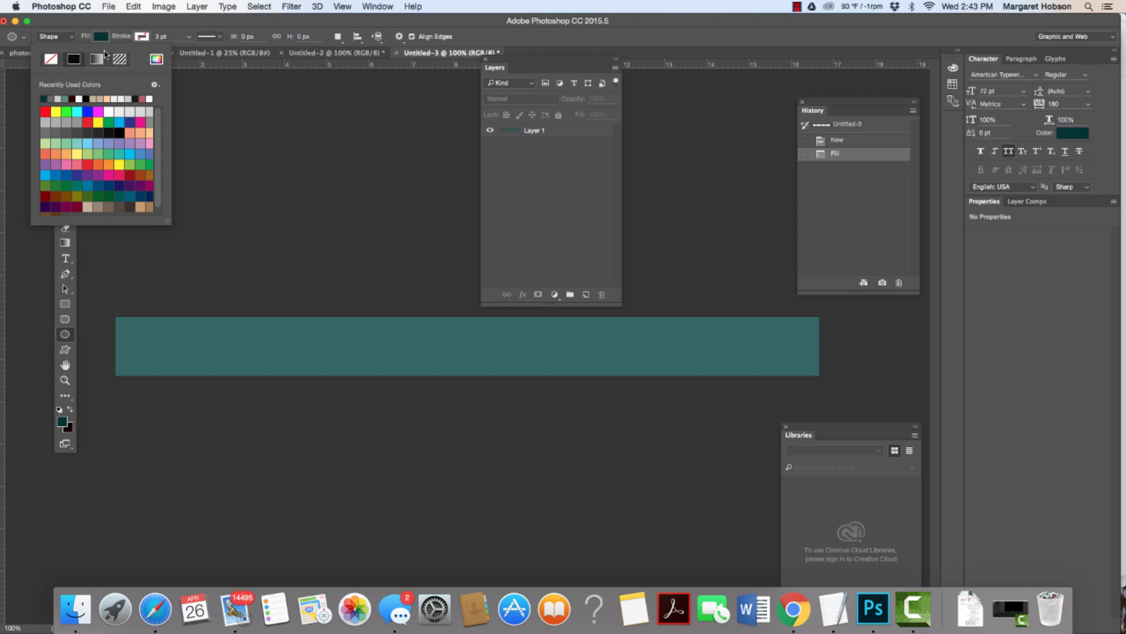
click(103, 98)
click(141, 305)
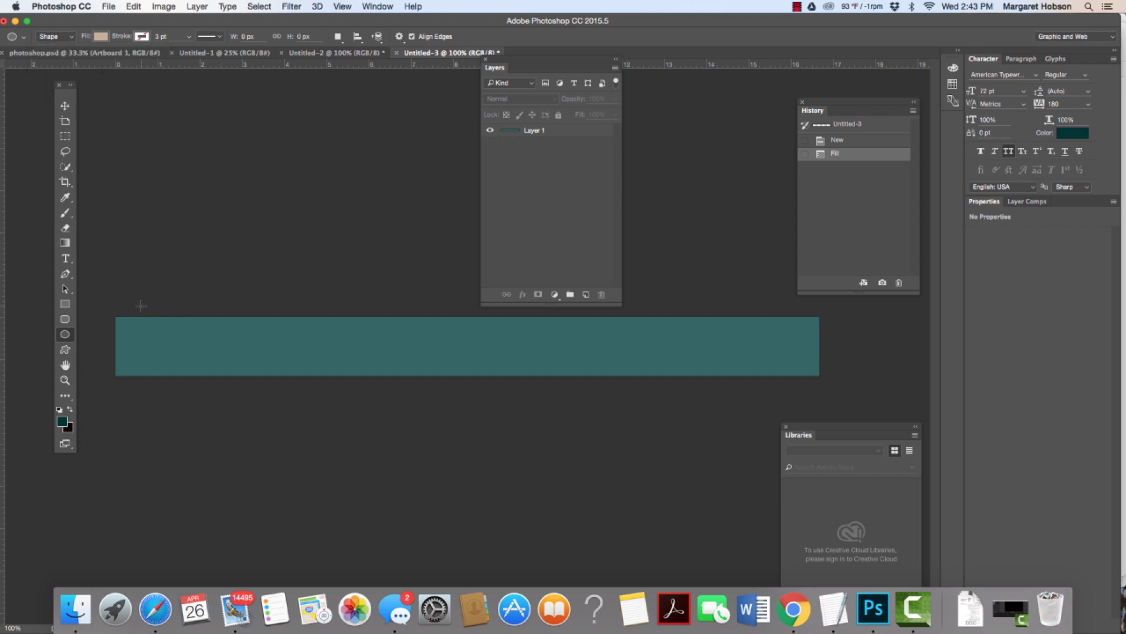
Step: Draw tan circles over the banner's left half, some overlapping its top, bottom and left edges
drag(141, 305, 220, 398)
drag(200, 326, 221, 347)
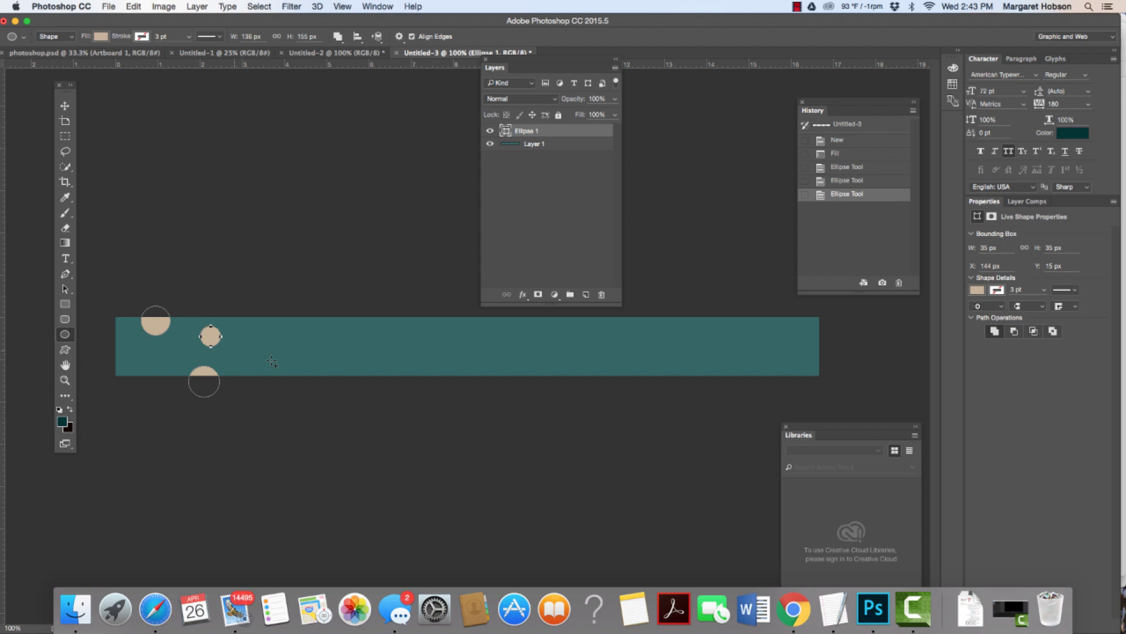
drag(294, 361, 326, 392)
drag(294, 303, 322, 331)
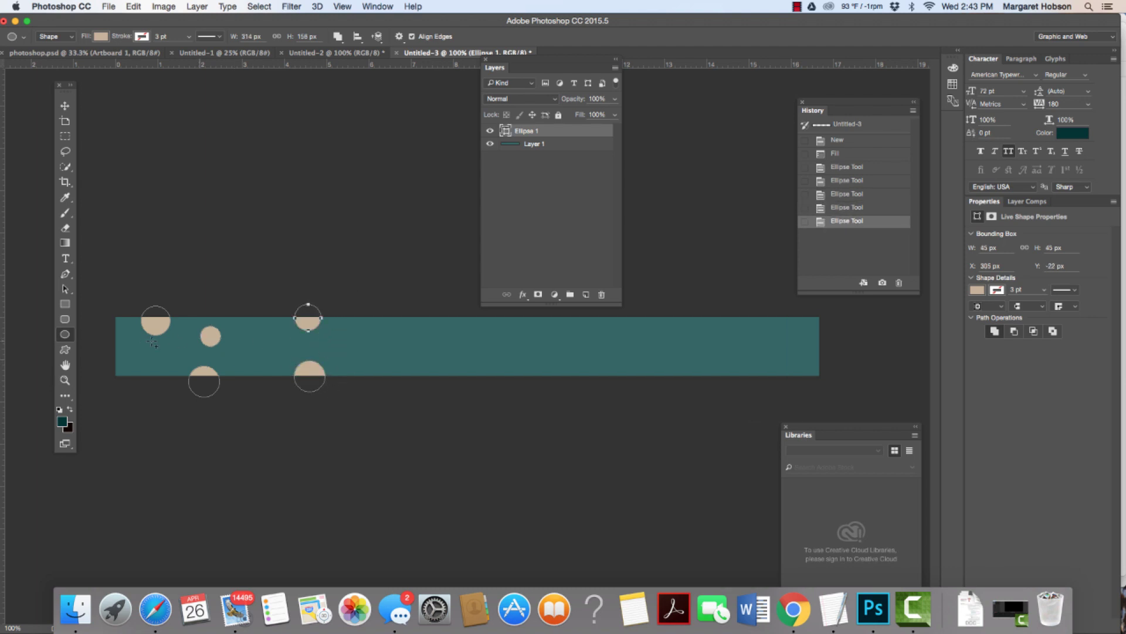
drag(116, 348, 145, 377)
drag(423, 360, 442, 377)
mouse_move(365, 326)
mouse_down()
mouse_move(375, 336)
mouse_move(353, 356)
mouse_up()
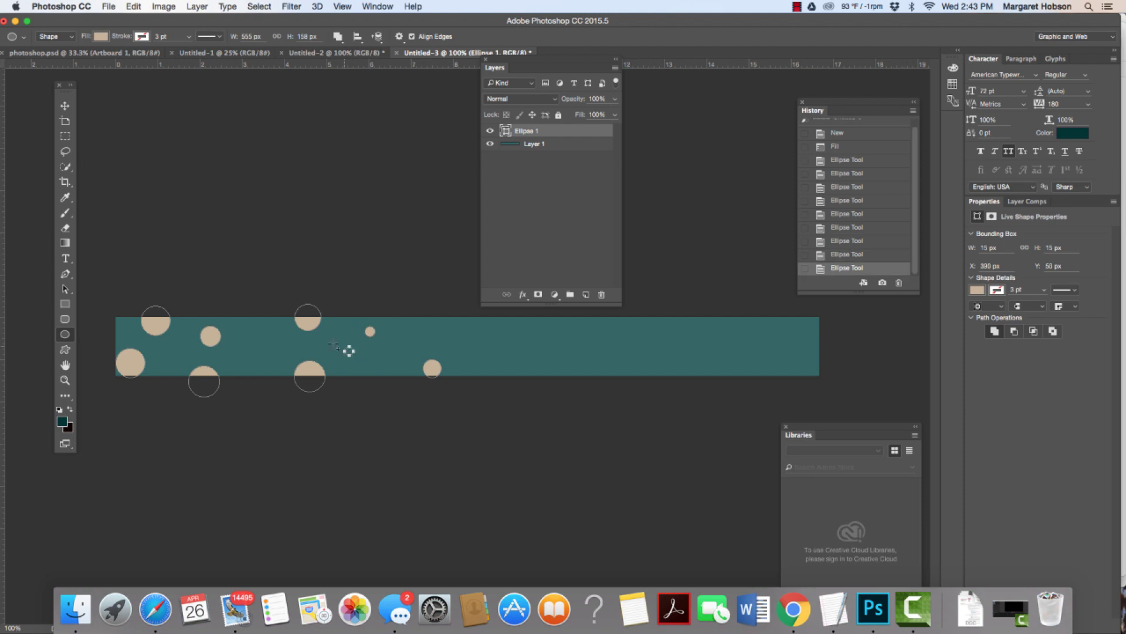
click(273, 334)
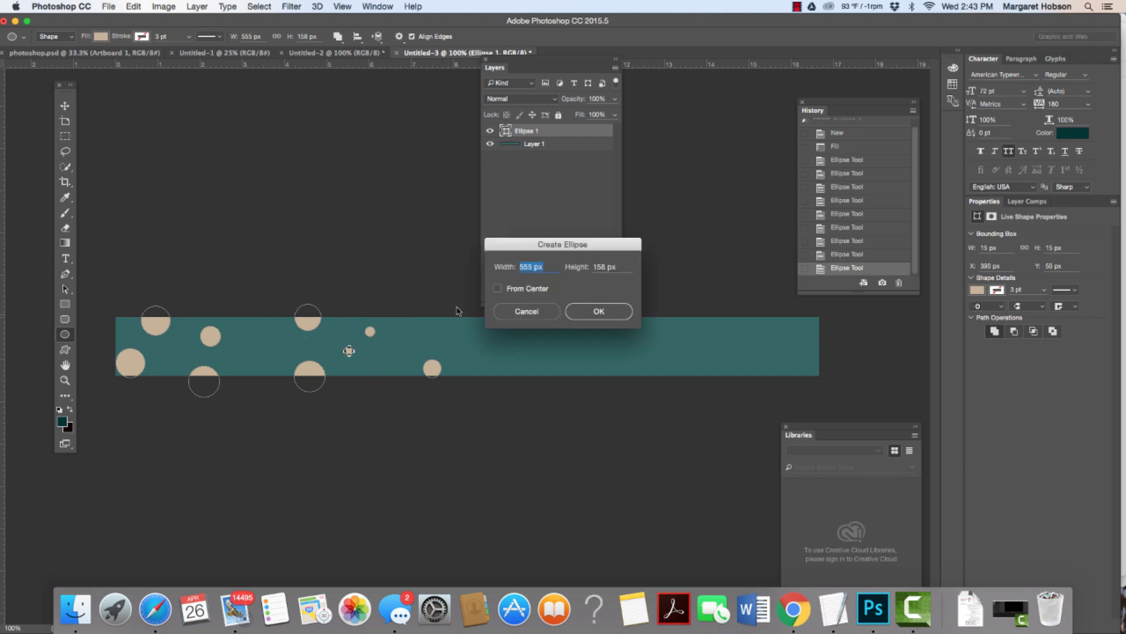
key(Escape)
Step: Add more tan circles of assorted sizes across the middle and right end, then deselect
drag(258, 340, 271, 352)
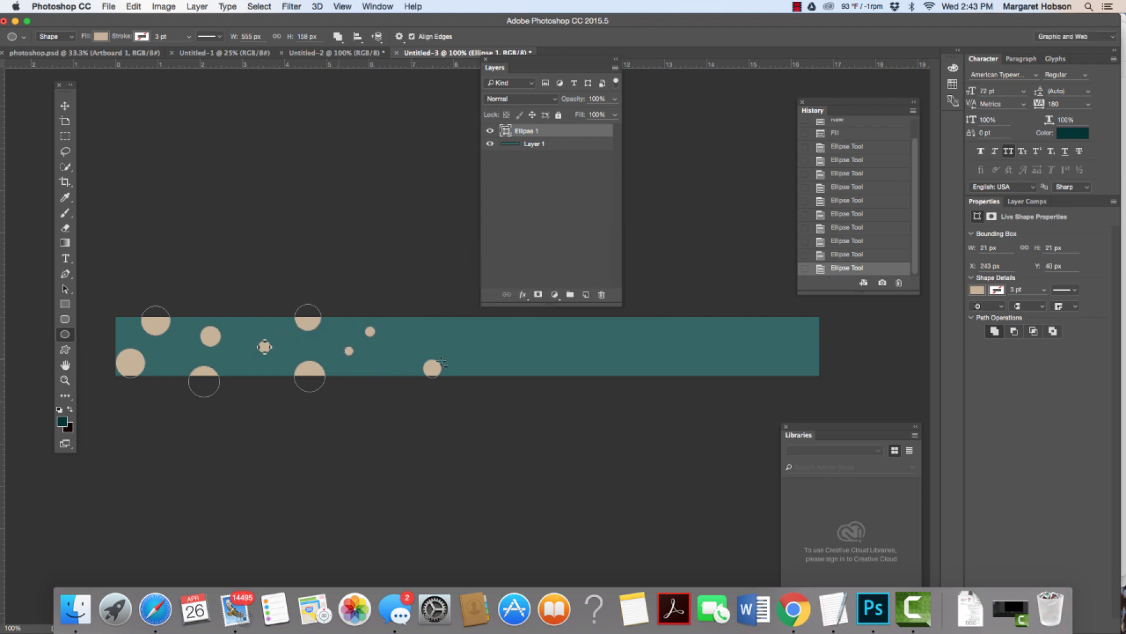
drag(495, 315, 515, 336)
drag(548, 371, 570, 392)
drag(649, 313, 664, 329)
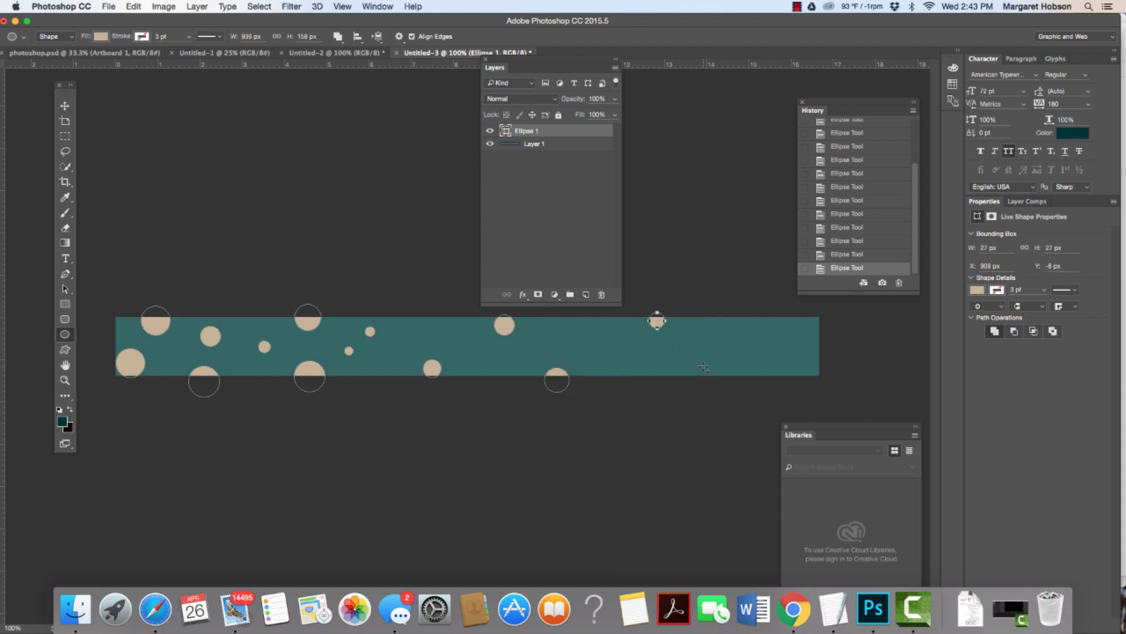
drag(704, 366, 717, 379)
drag(589, 334, 595, 340)
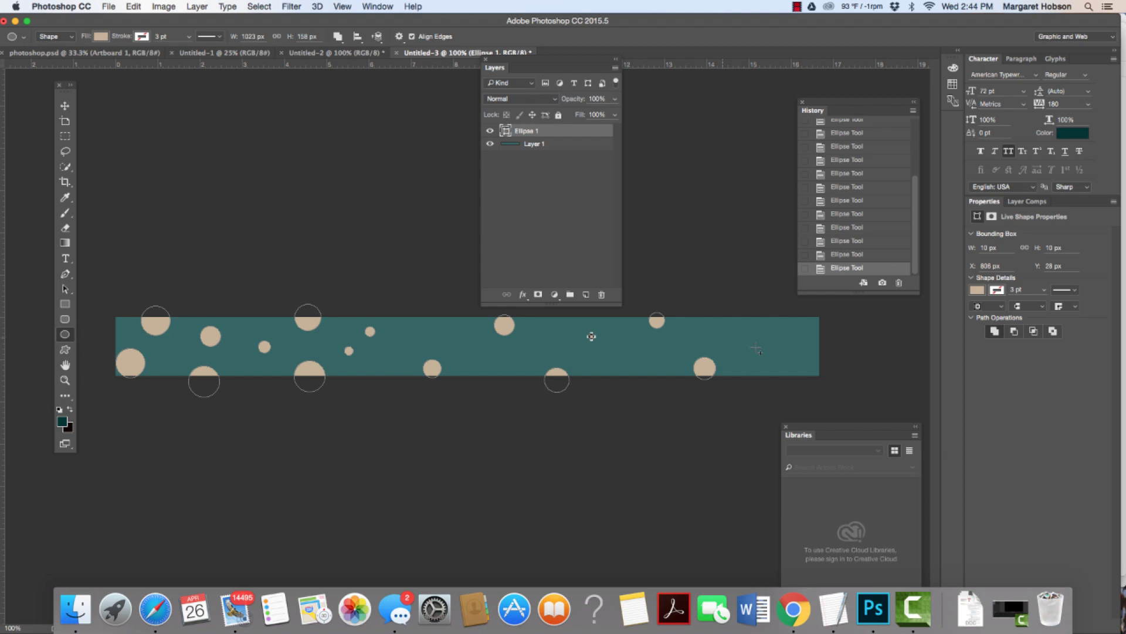
drag(754, 339, 817, 378)
drag(781, 305, 803, 328)
drag(630, 342, 644, 356)
drag(535, 342, 543, 350)
drag(448, 325, 464, 339)
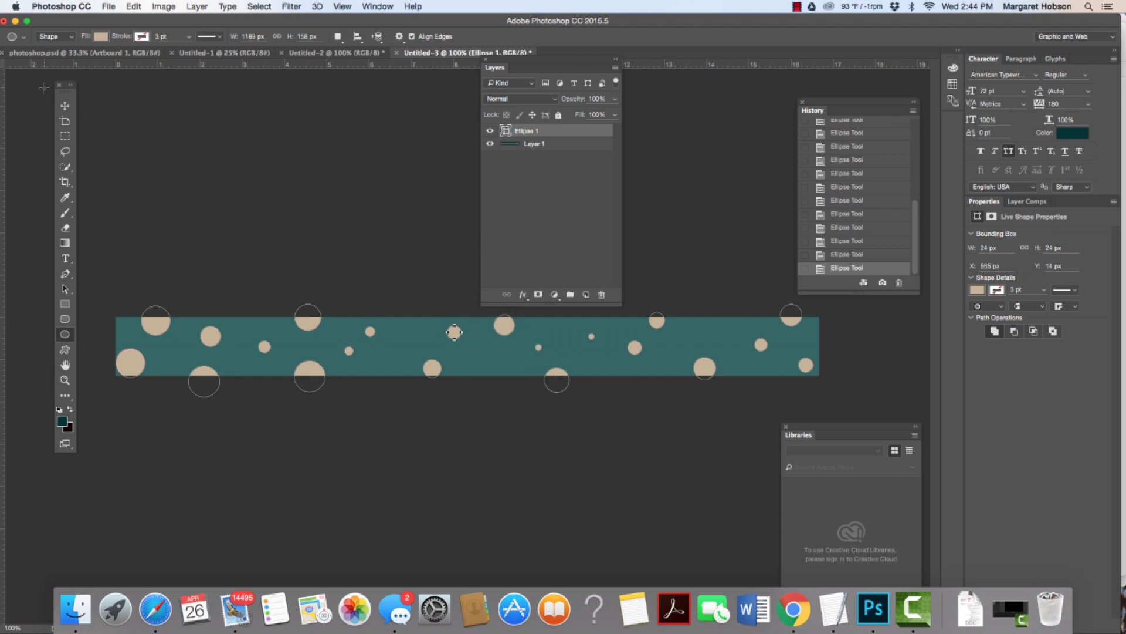
click(64, 106)
click(151, 151)
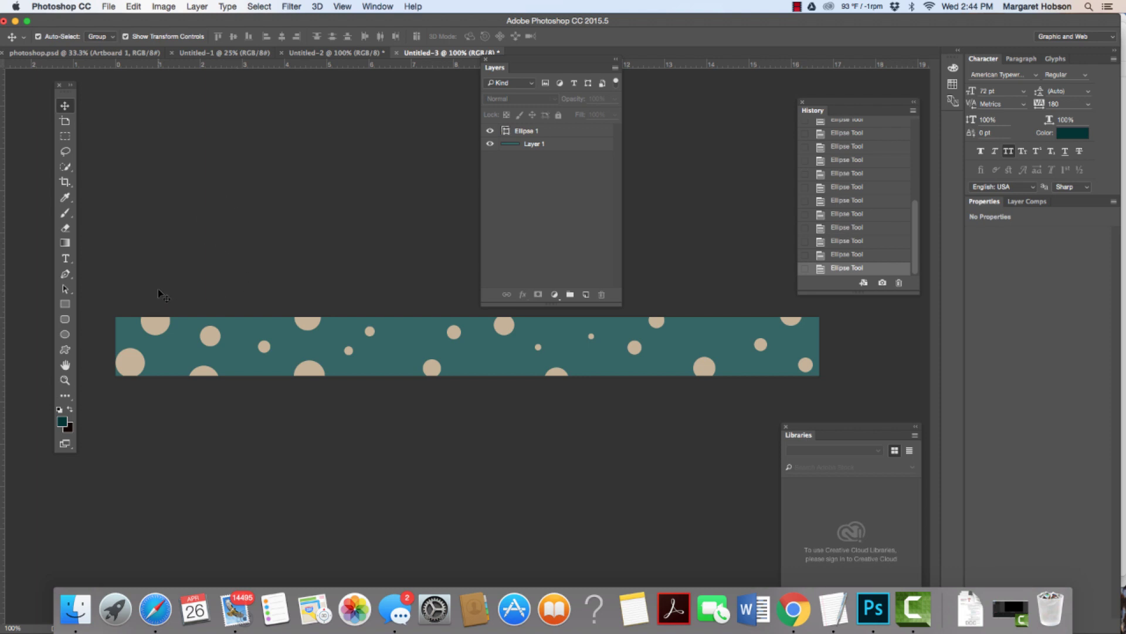
Step: Draw one more 28 px tan circle on a new Ellipse 2 layer and toggle its visibility to check it
click(67, 336)
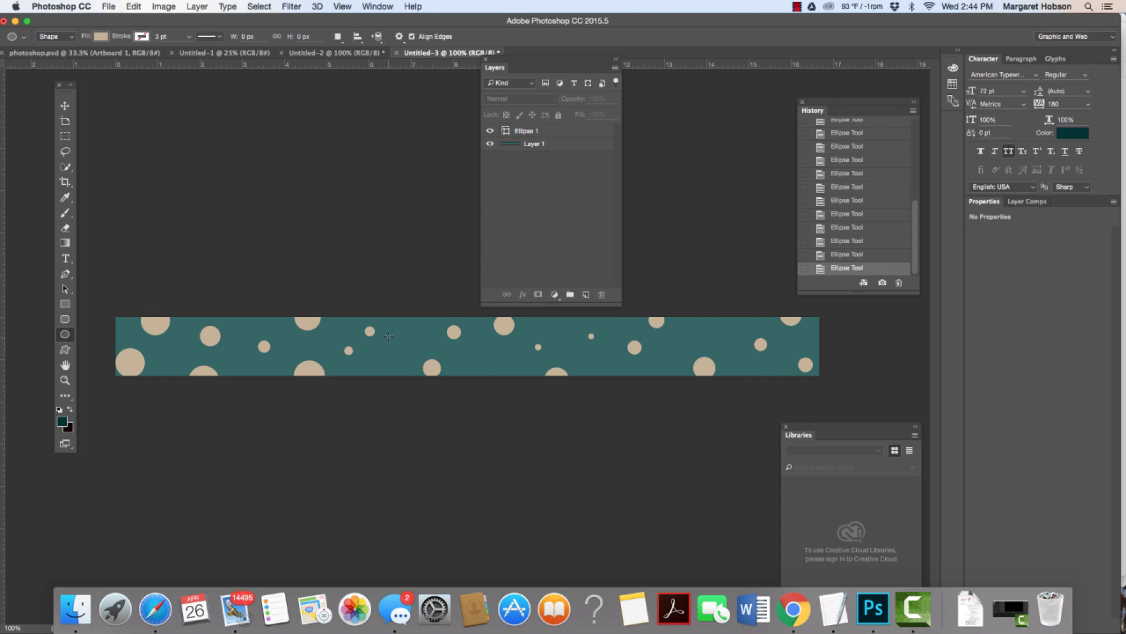
drag(386, 333, 402, 350)
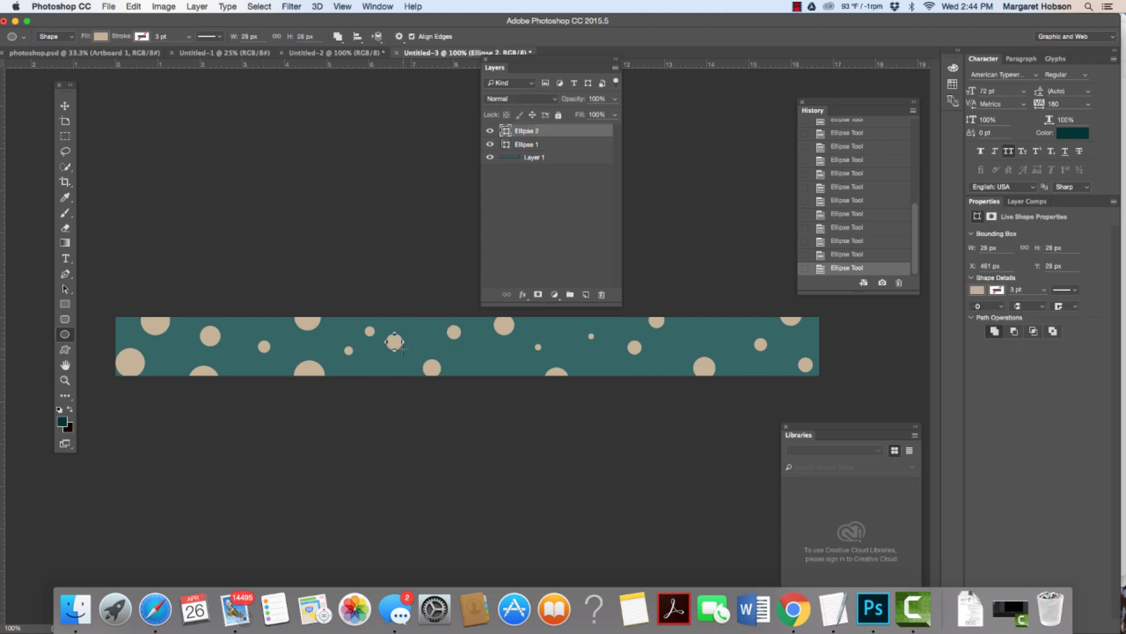
click(490, 130)
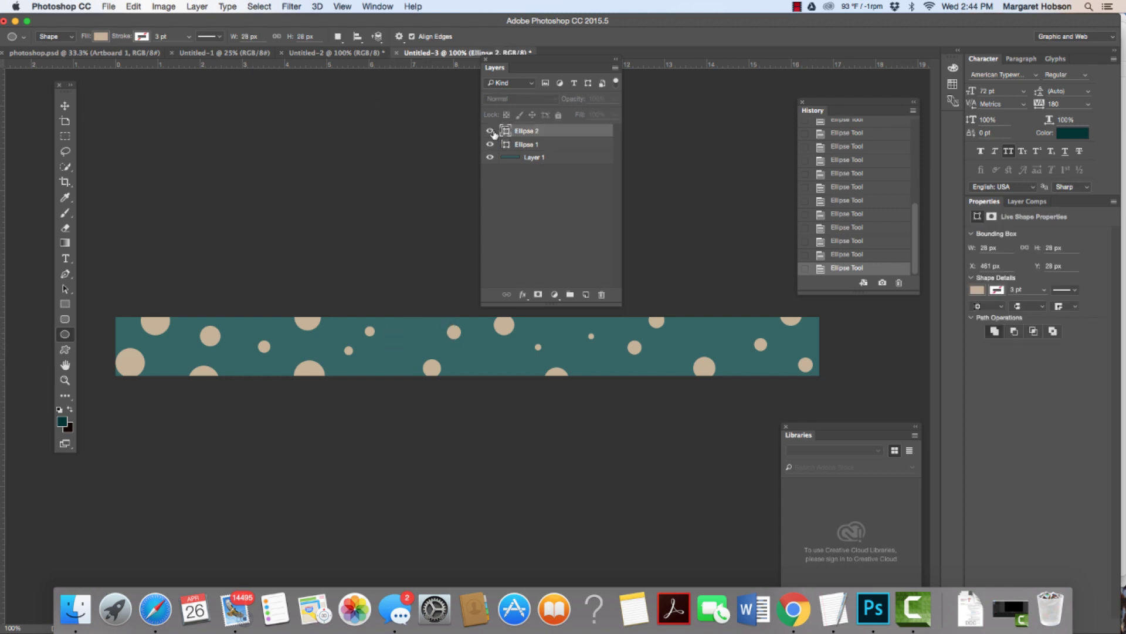
click(489, 130)
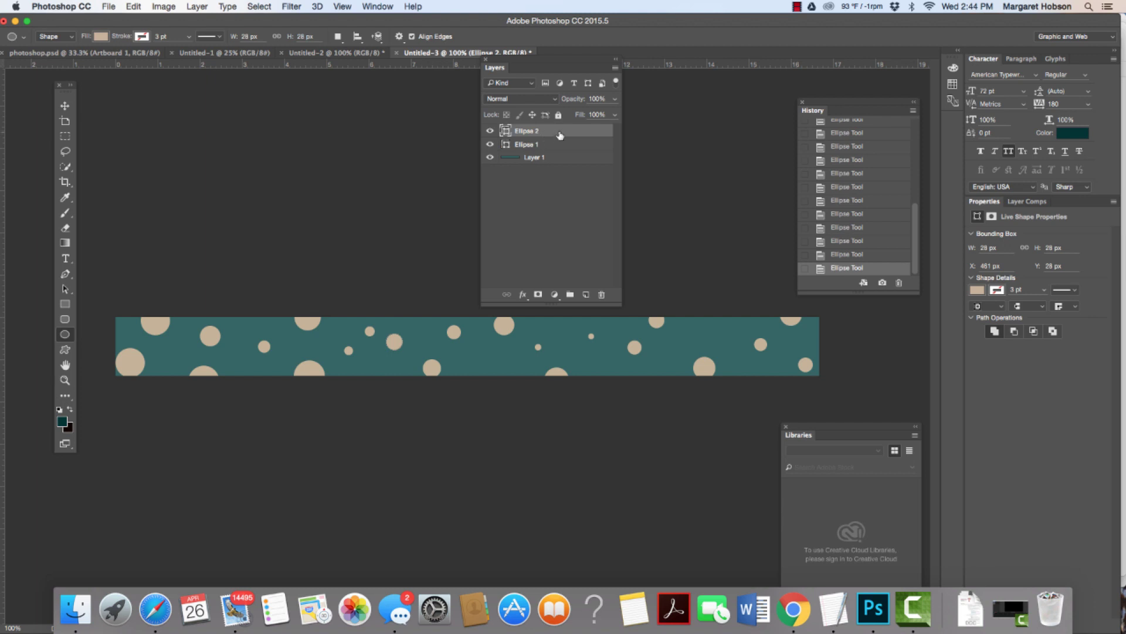
Step: Set both Ellipse 2 and Ellipse 1 to Overlay blending so the dots turn soft green
click(554, 99)
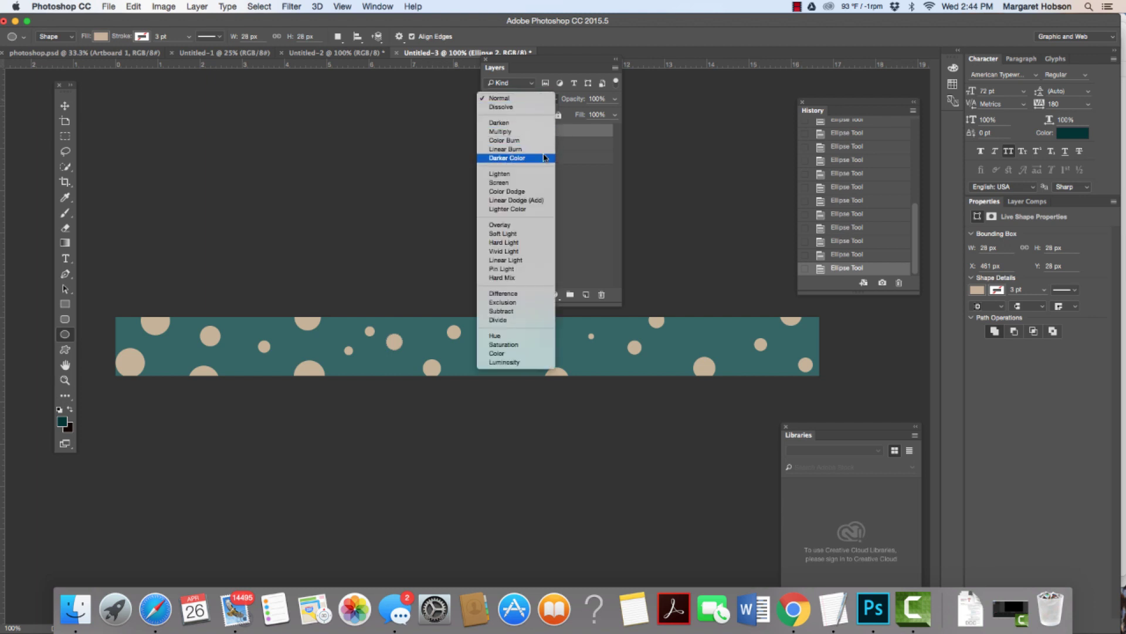
click(520, 225)
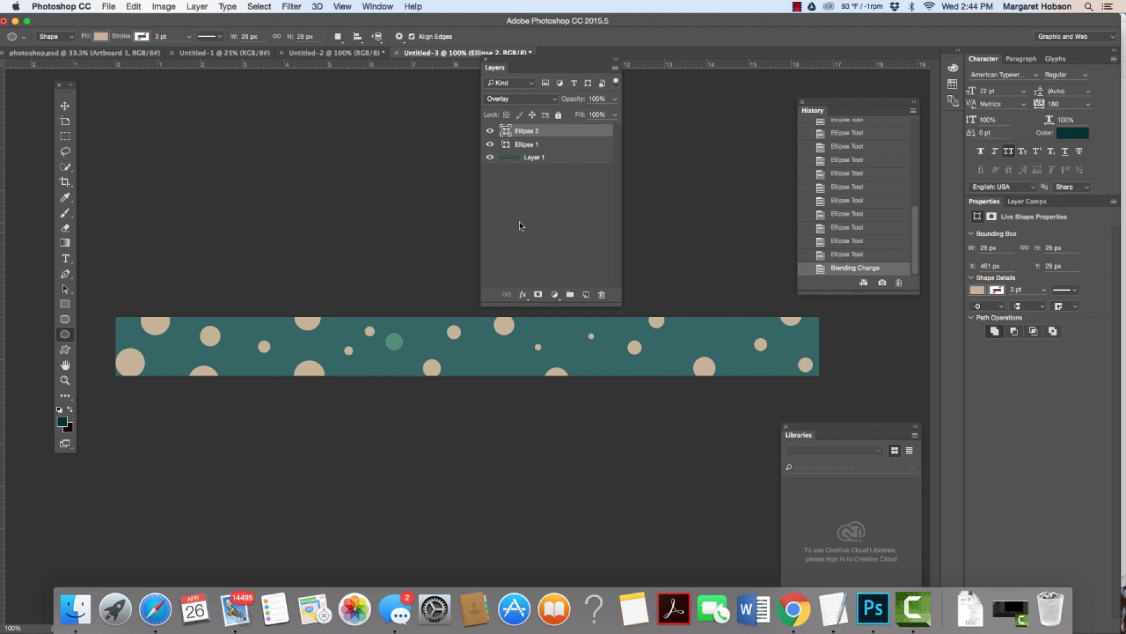
click(65, 106)
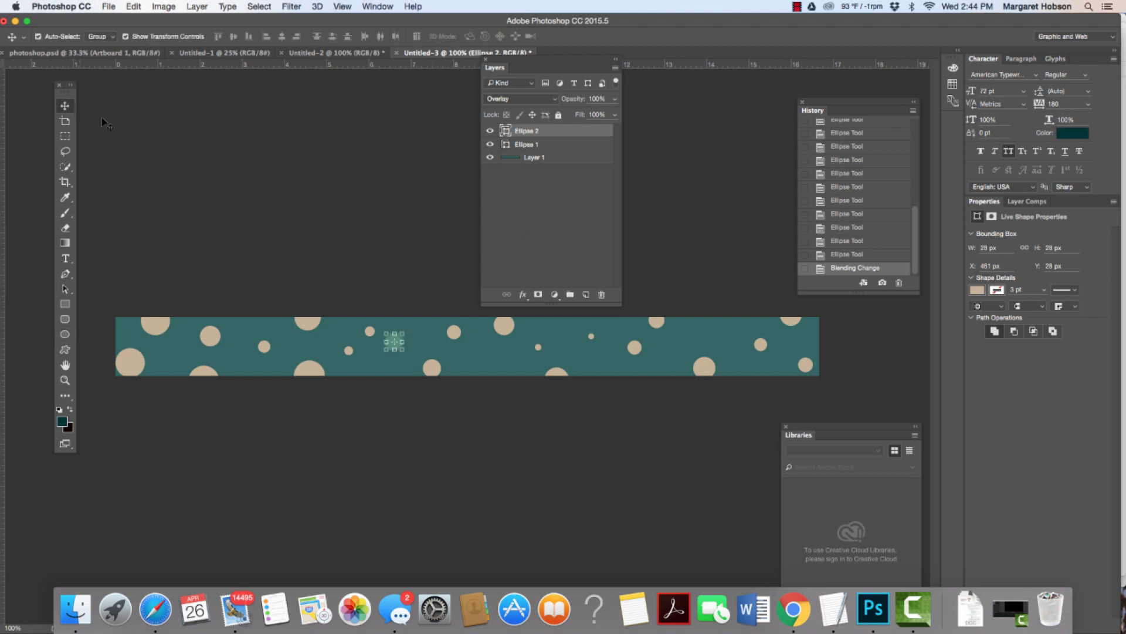
click(305, 323)
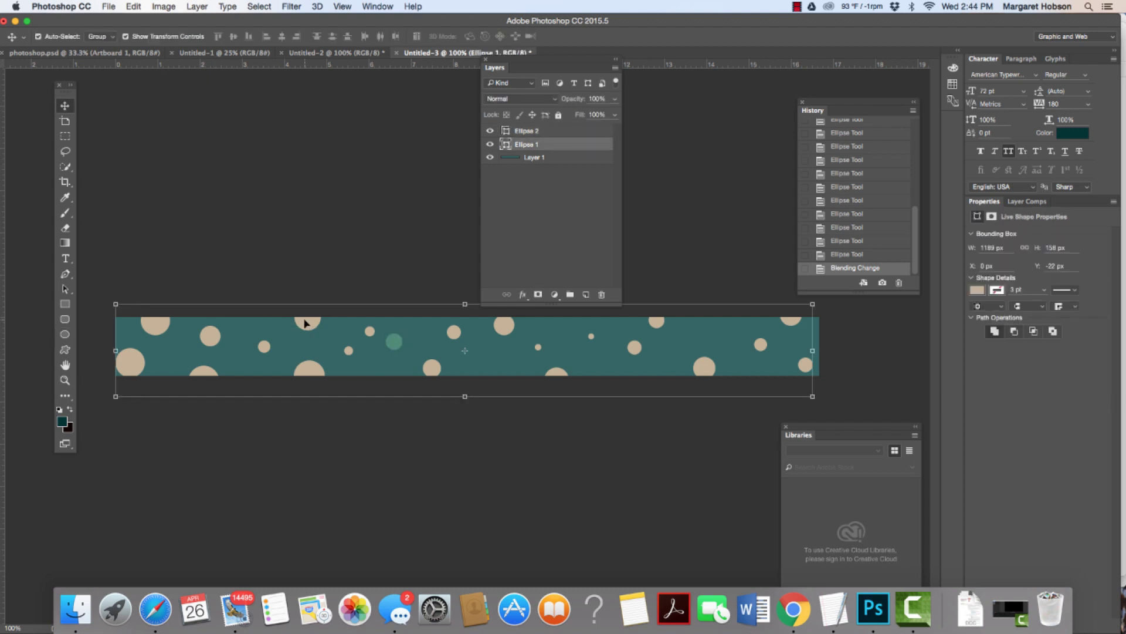
click(555, 99)
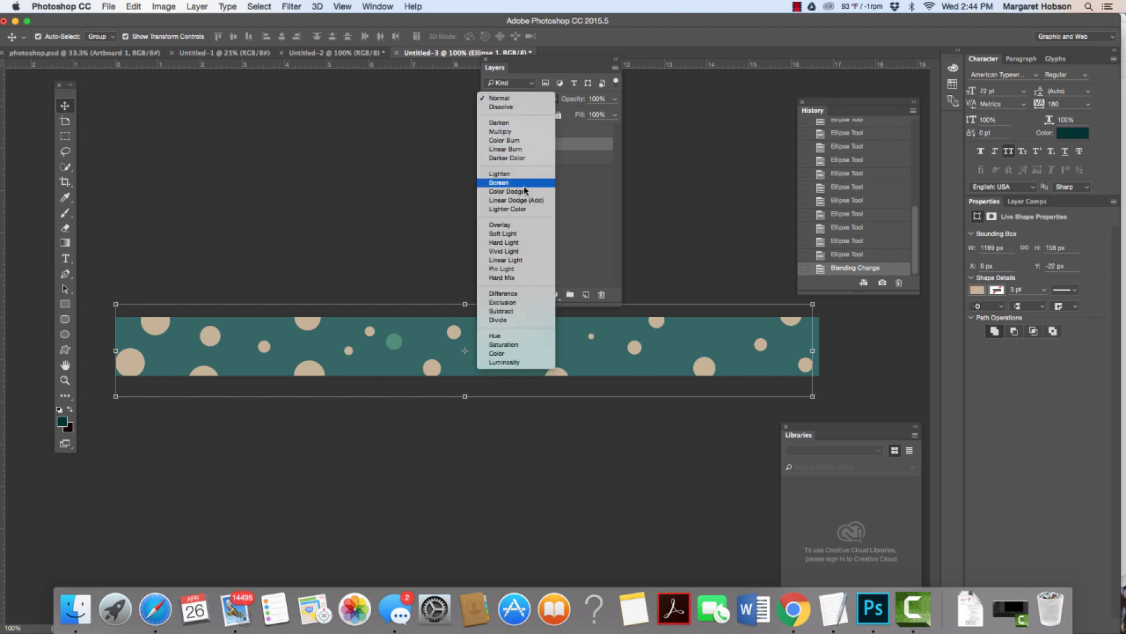
click(521, 225)
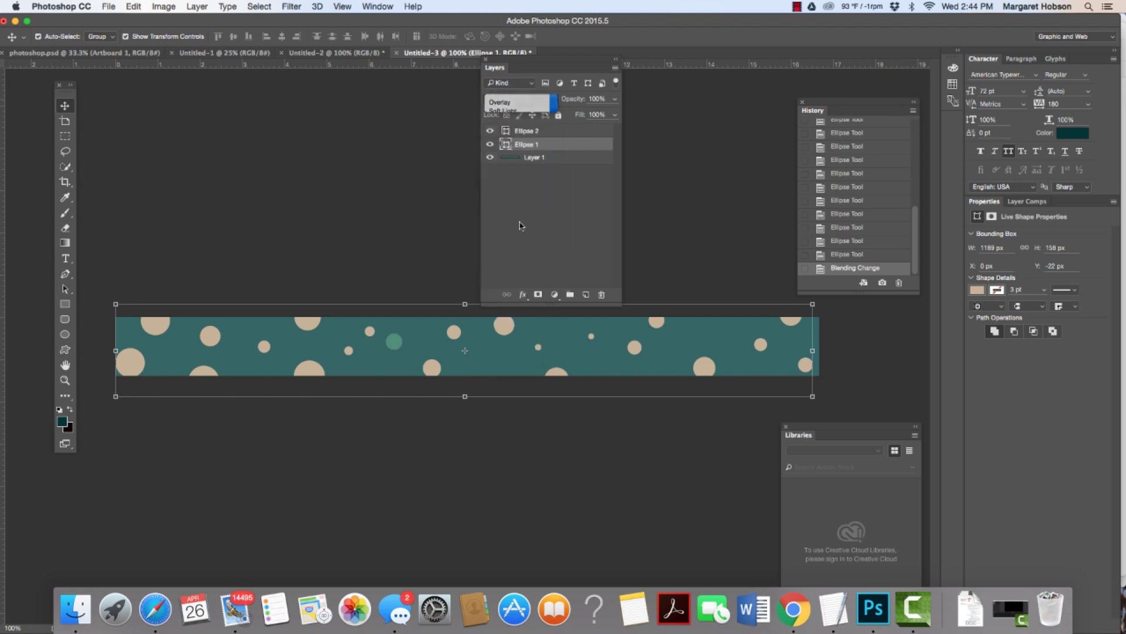
click(360, 204)
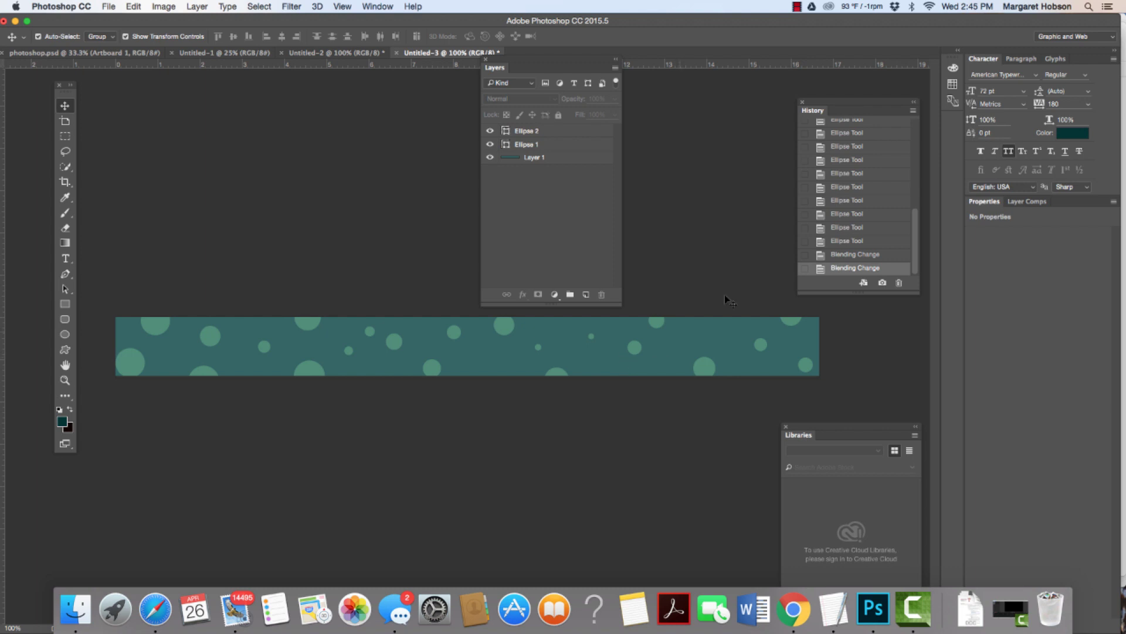
click(558, 130)
click(556, 144)
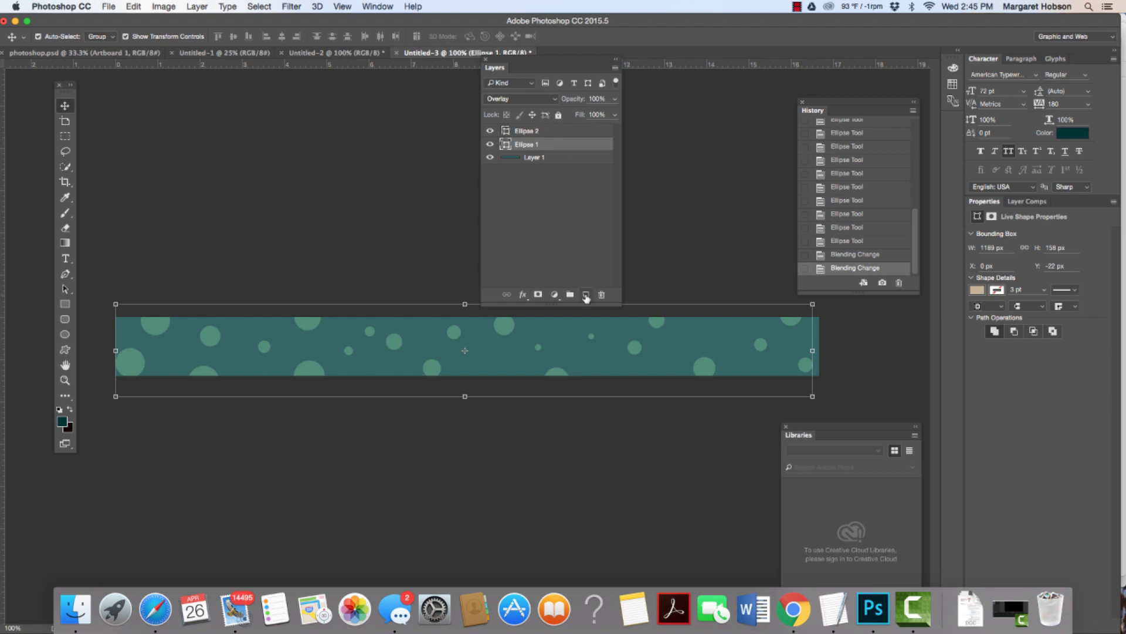
Step: Add a new empty layer and pick the Brush tool with the scattered bristle tip preset
click(586, 295)
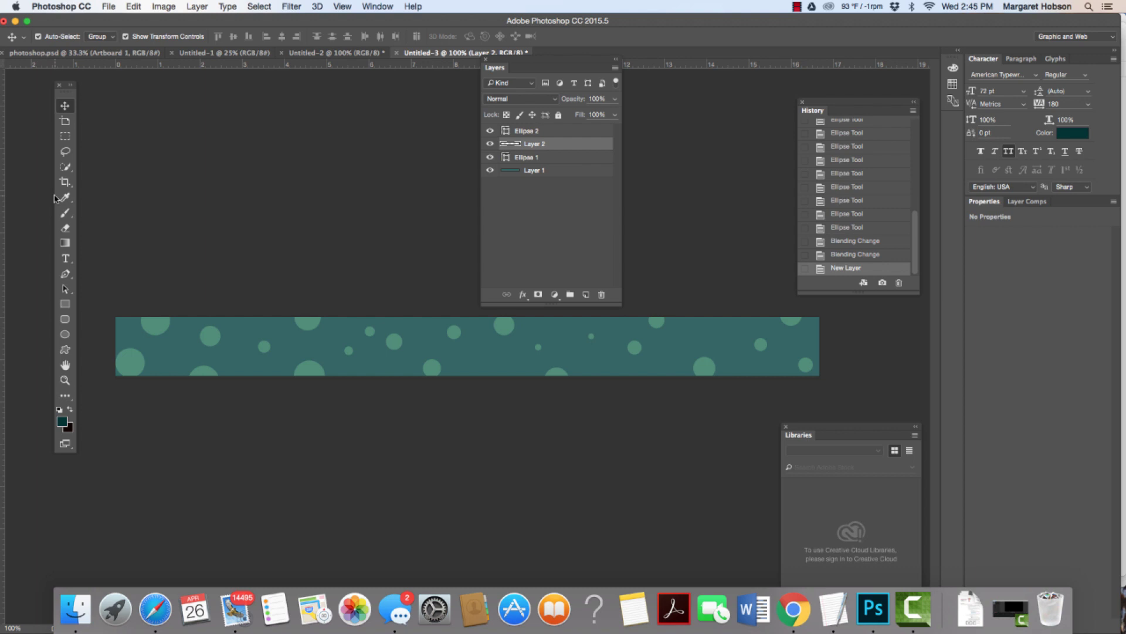
click(66, 213)
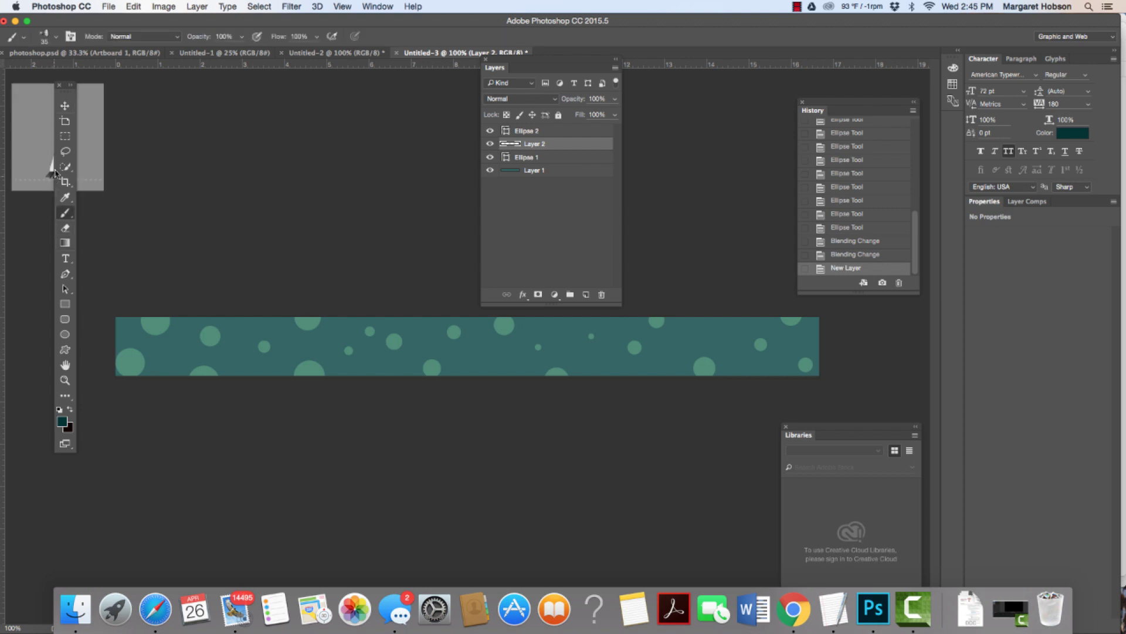
click(55, 36)
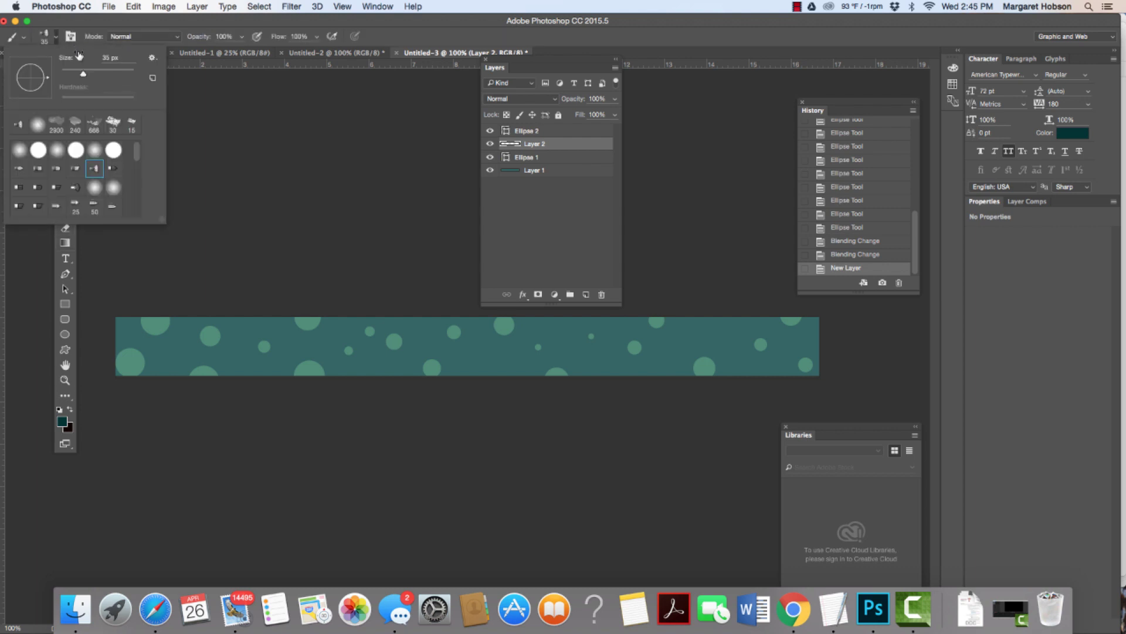
scroll(135, 155, down, 2)
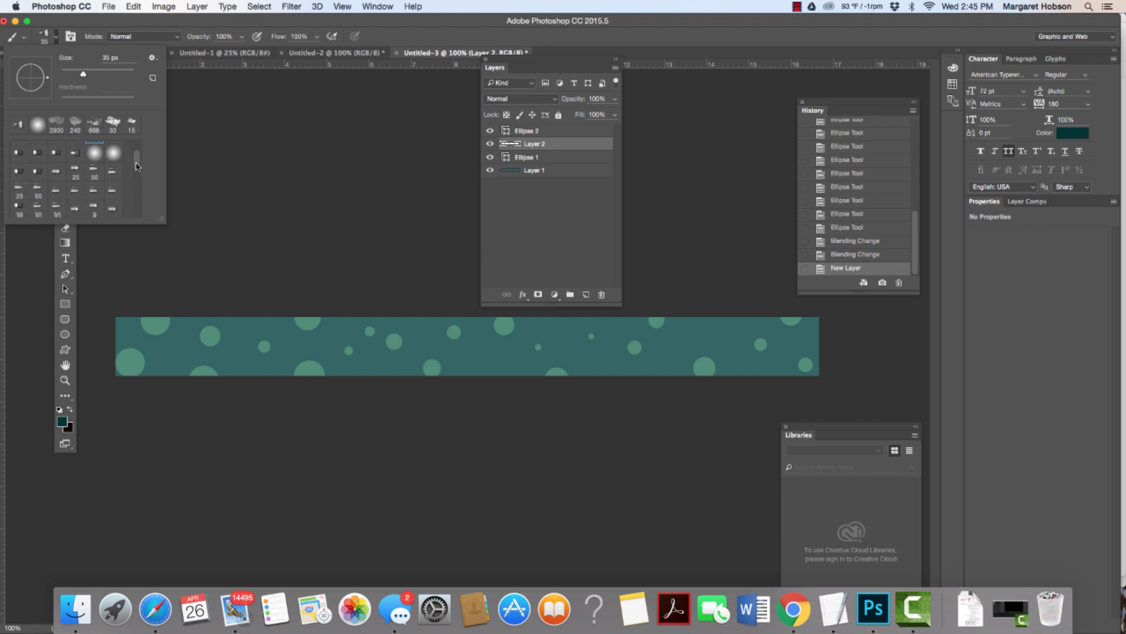
scroll(141, 157, up, 1)
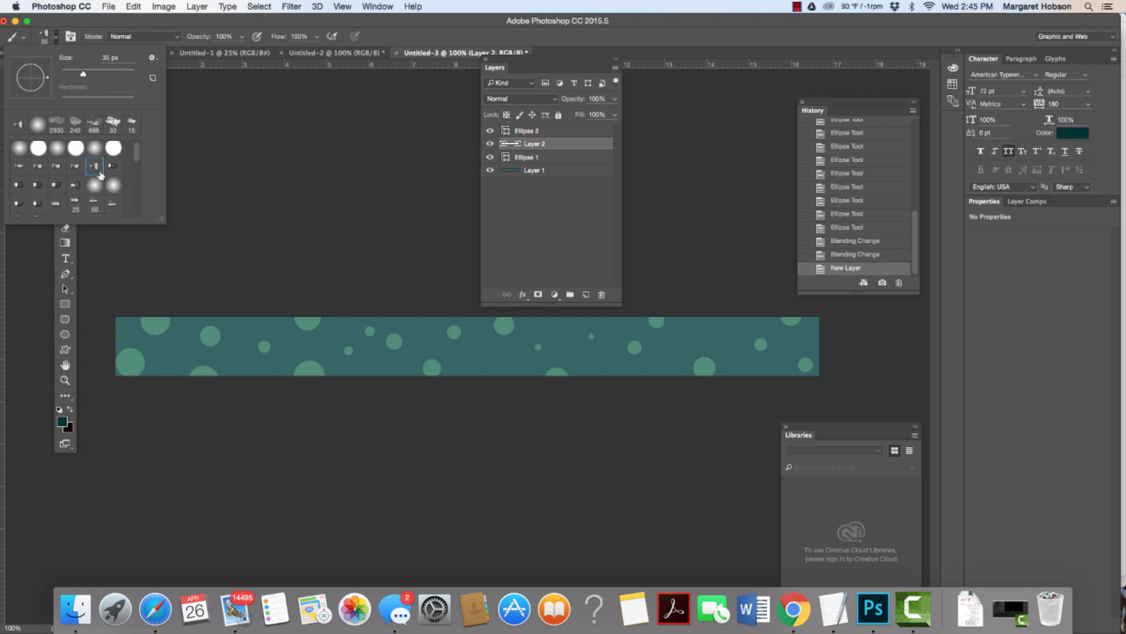
click(75, 185)
click(94, 166)
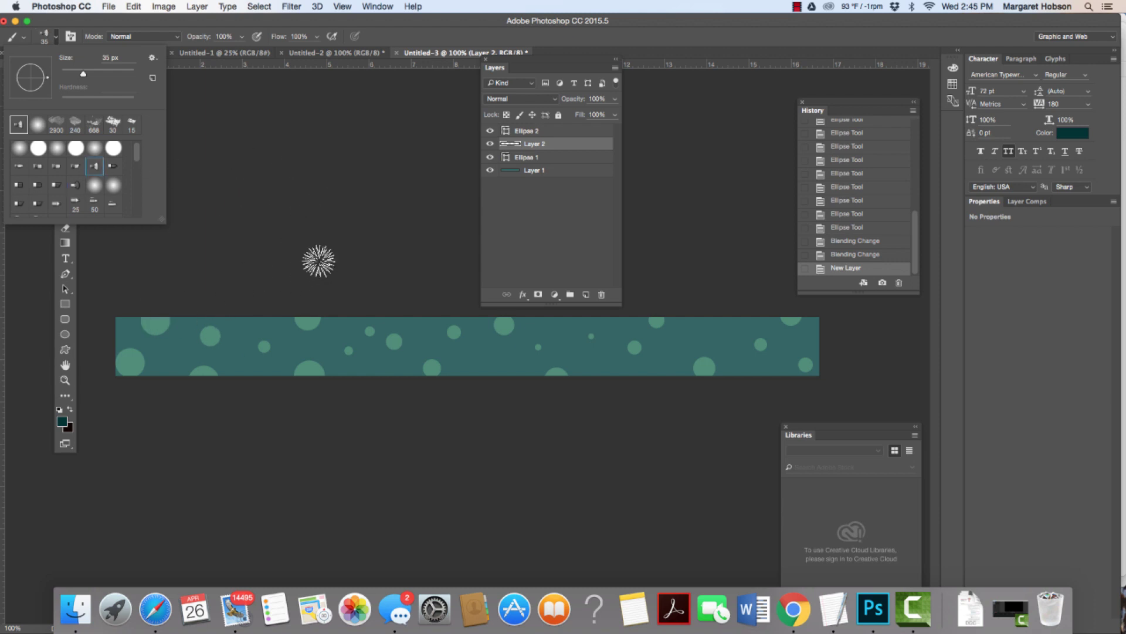
Step: Set the foreground colour to light teal #99cccc and the brush size to 41 px
click(61, 422)
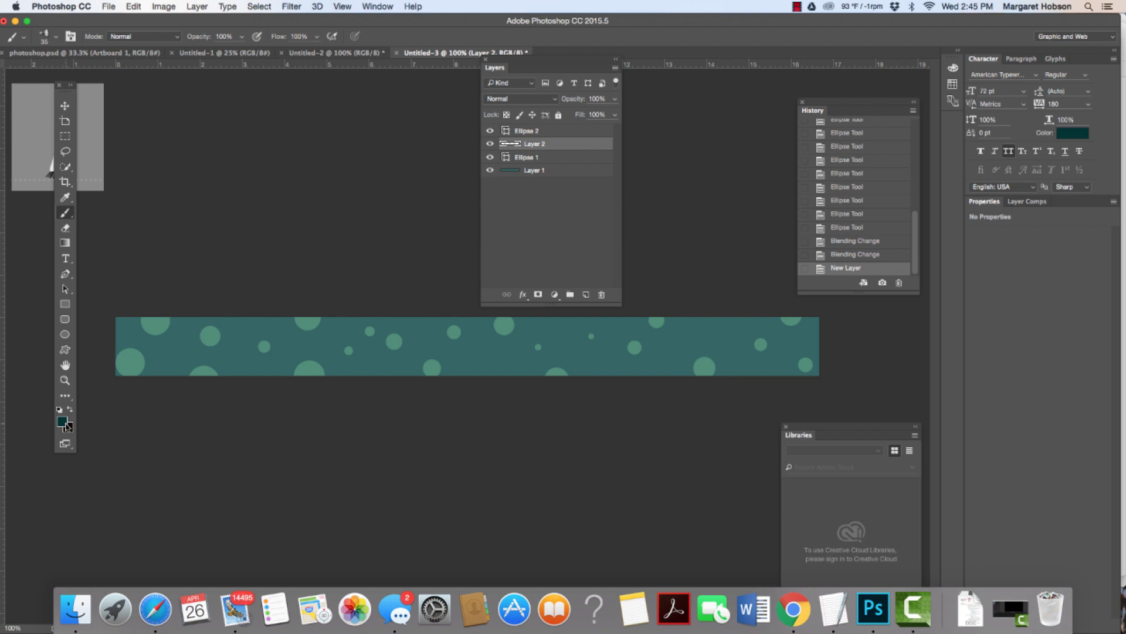
click(689, 167)
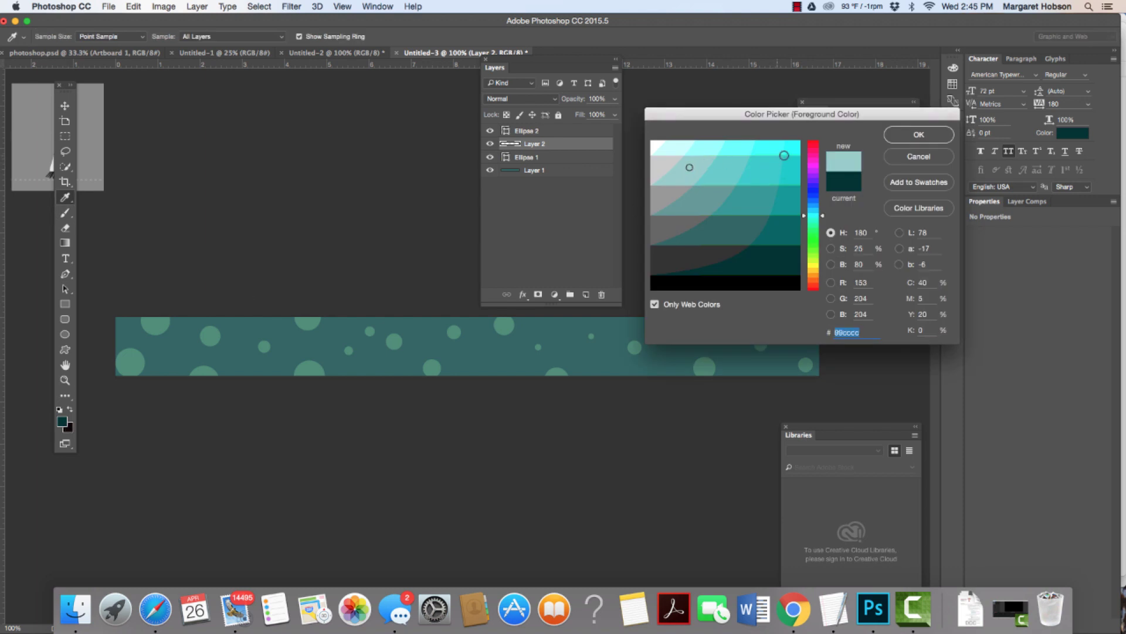
click(915, 137)
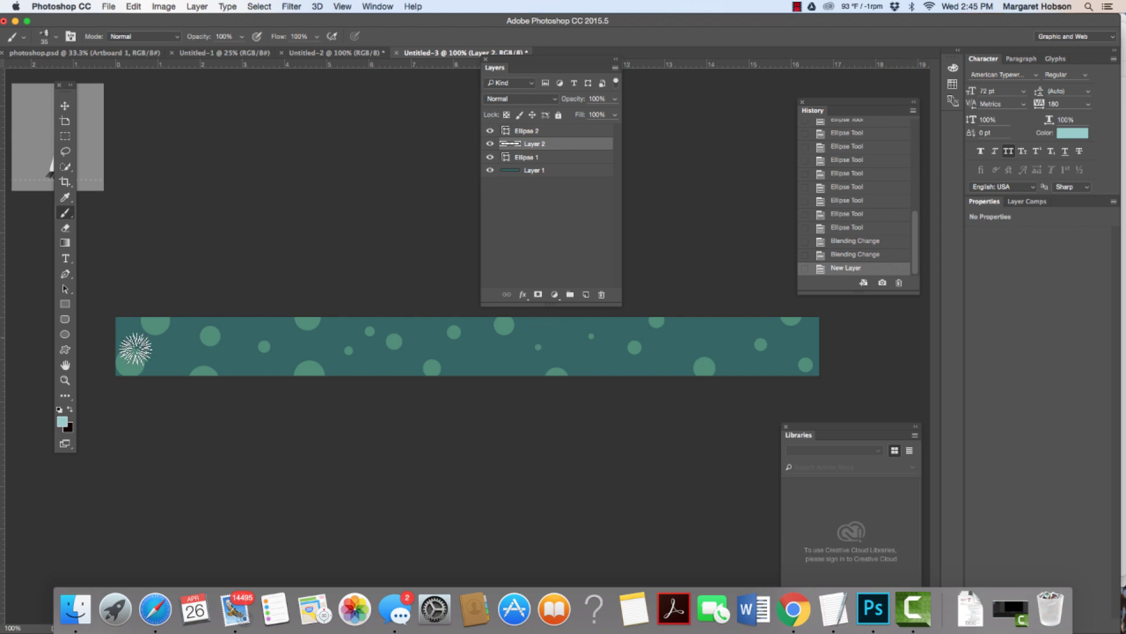
click(57, 38)
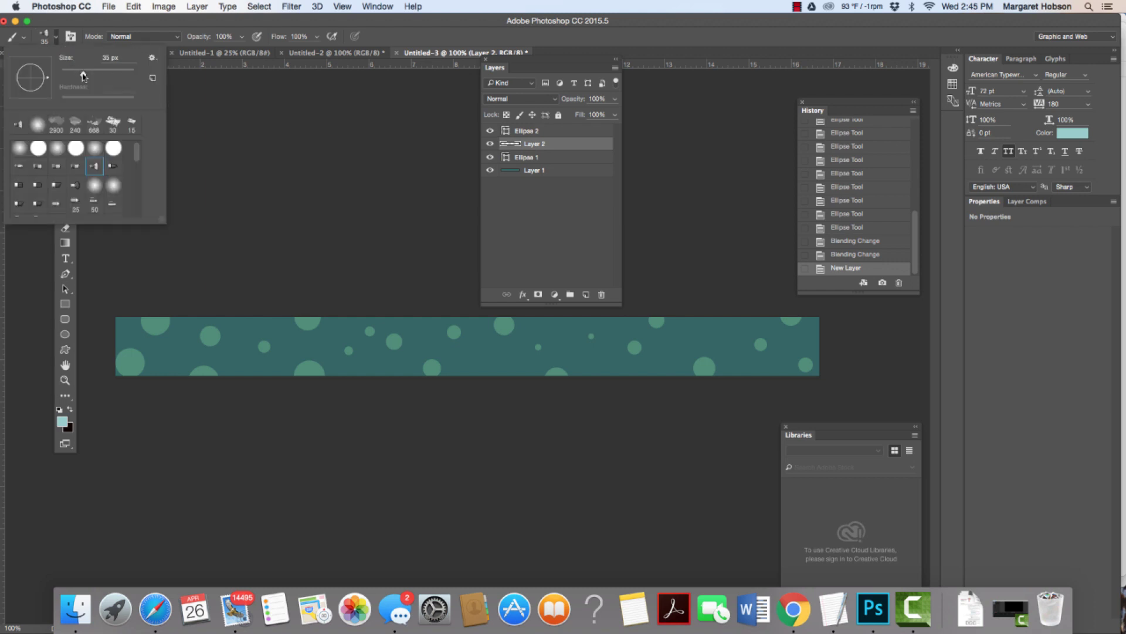
drag(83, 75, 88, 74)
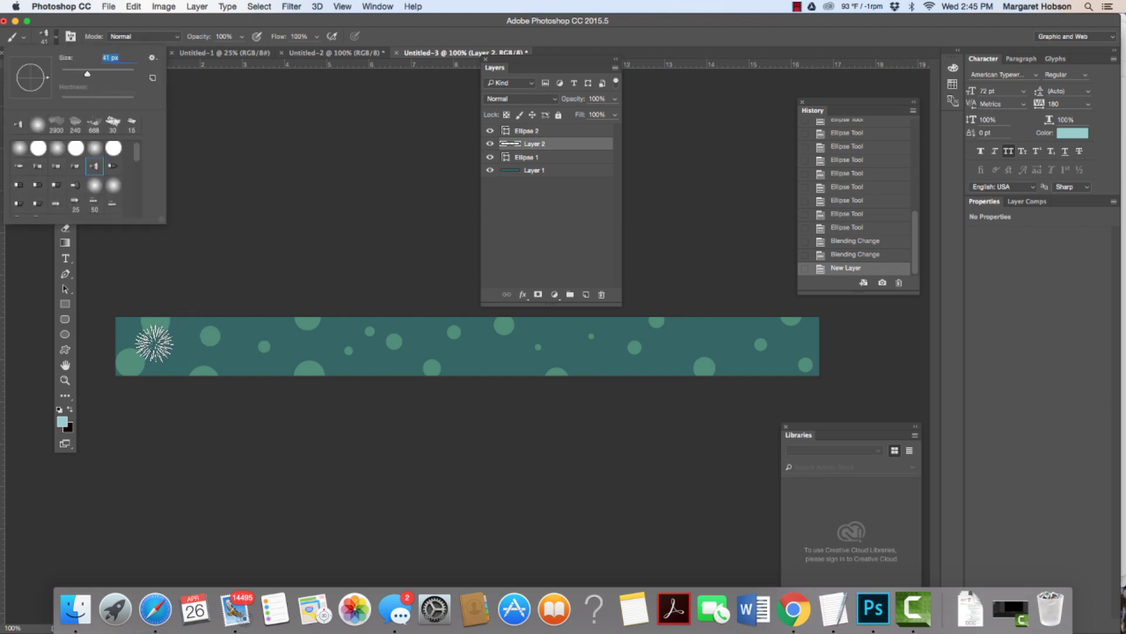
click(154, 343)
Step: Paint light teal strokes across the banner and keep Layer 2 at the top of the stack
mouse_move(154, 343)
mouse_down()
mouse_move(364, 346)
mouse_move(576, 328)
mouse_move(804, 336)
mouse_up()
drag(262, 368, 799, 351)
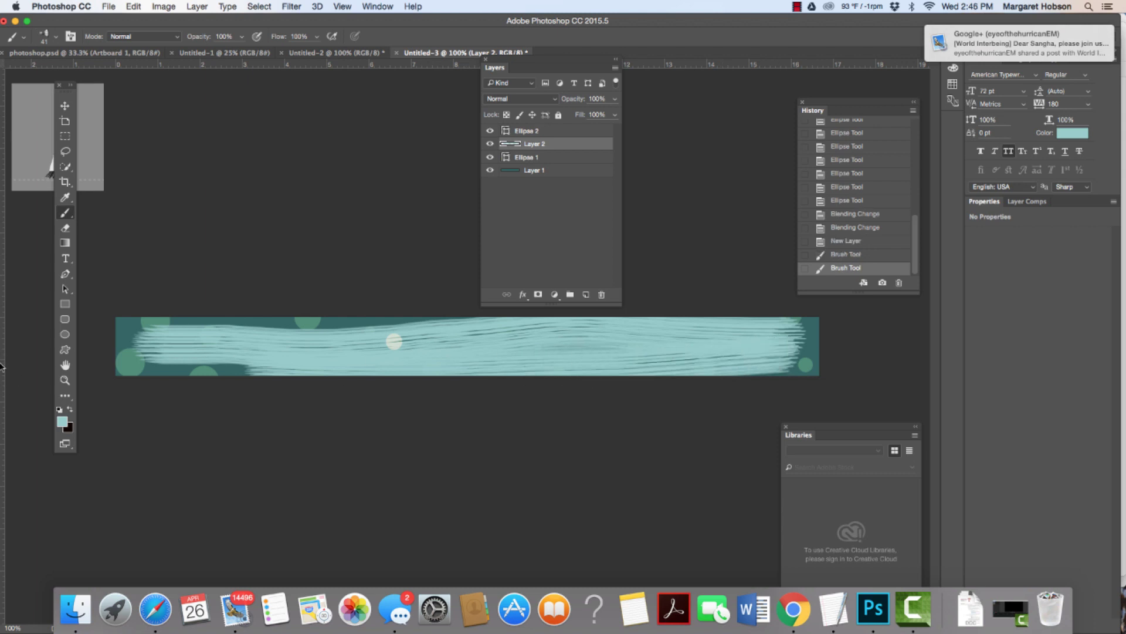
mouse_move(212, 335)
mouse_down()
mouse_move(299, 338)
mouse_move(231, 334)
mouse_up()
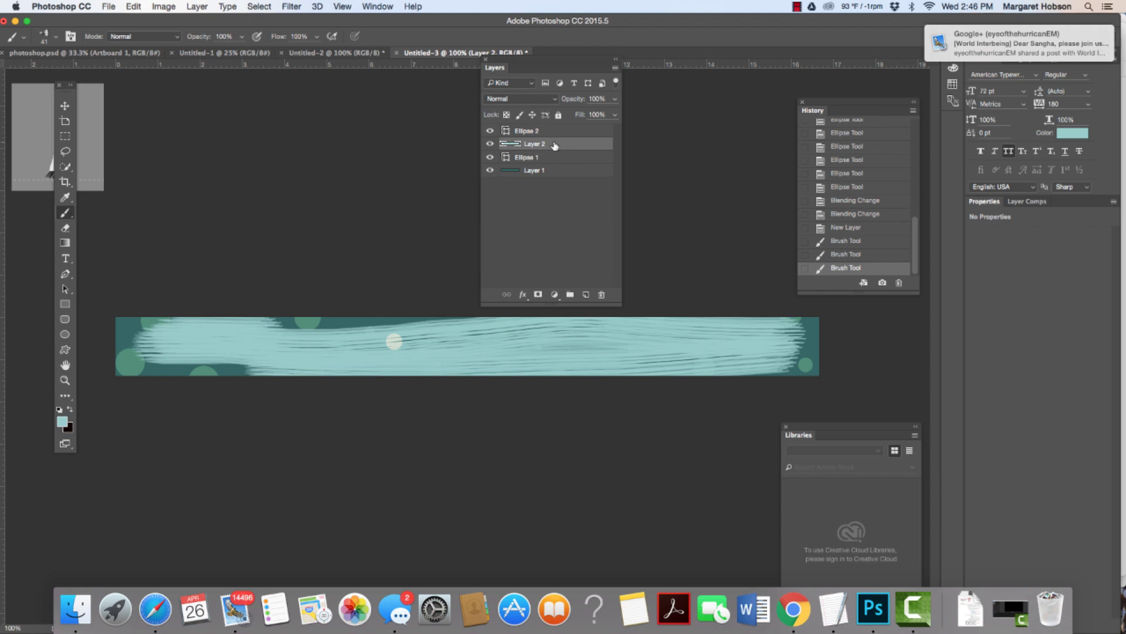
drag(550, 146, 551, 165)
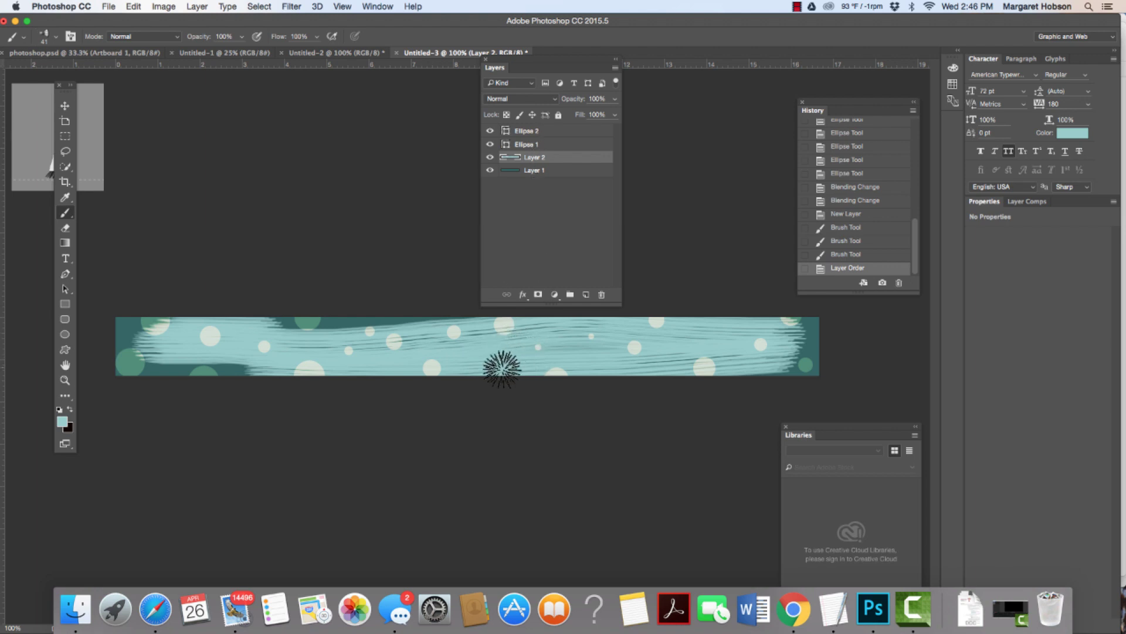
drag(544, 159, 545, 130)
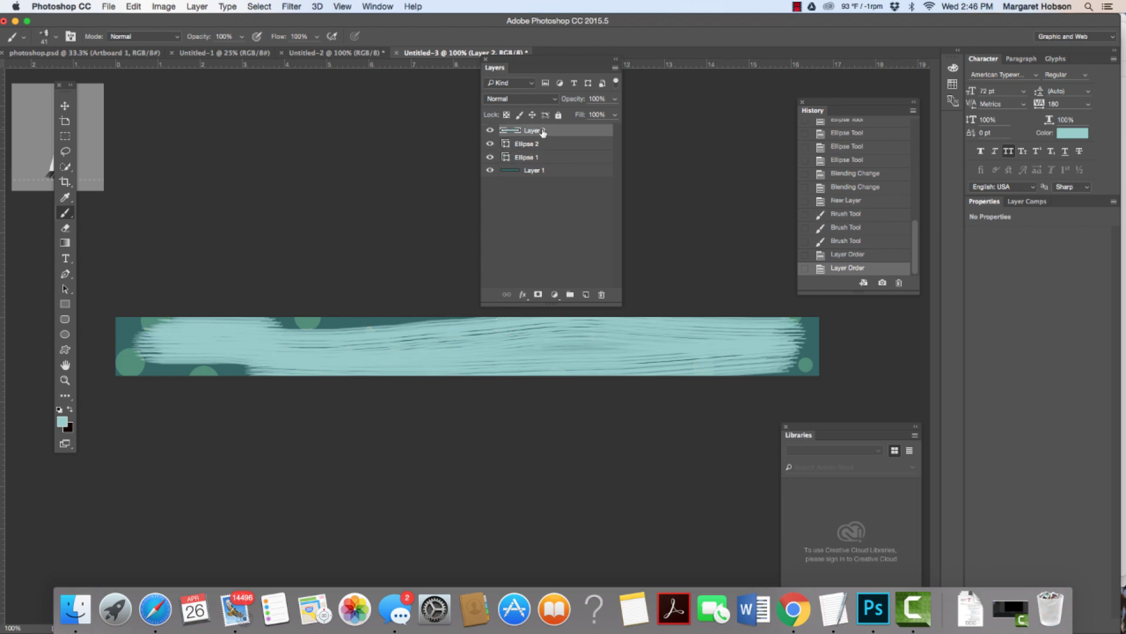
Step: Try Overlay, Lighten and Normal blending on the brush layer, settling on Overlay
click(556, 100)
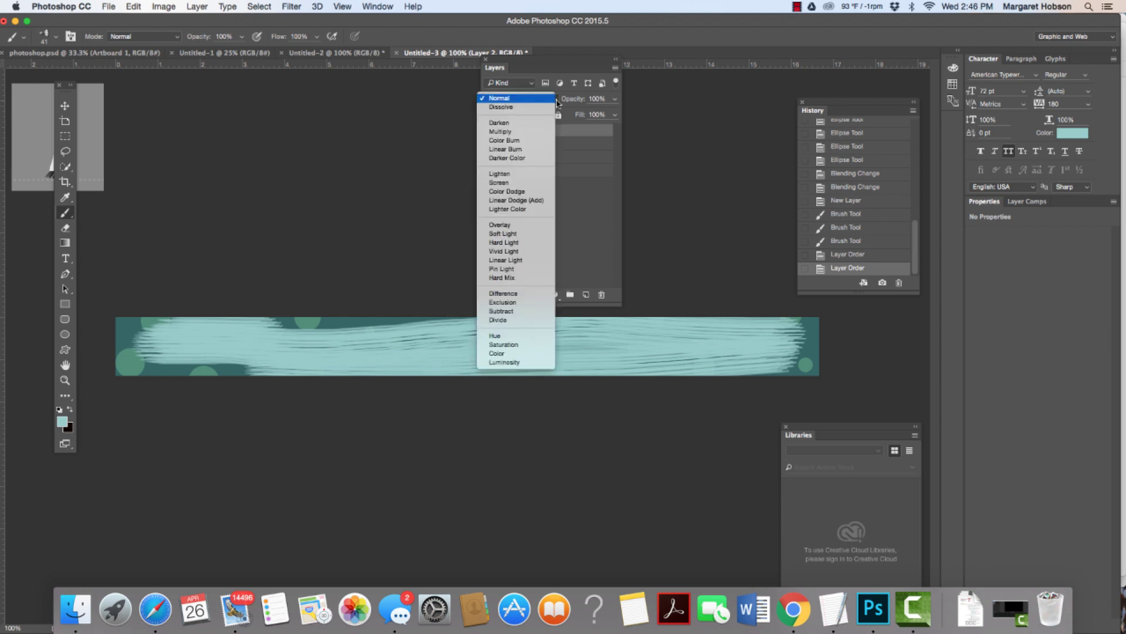
click(521, 226)
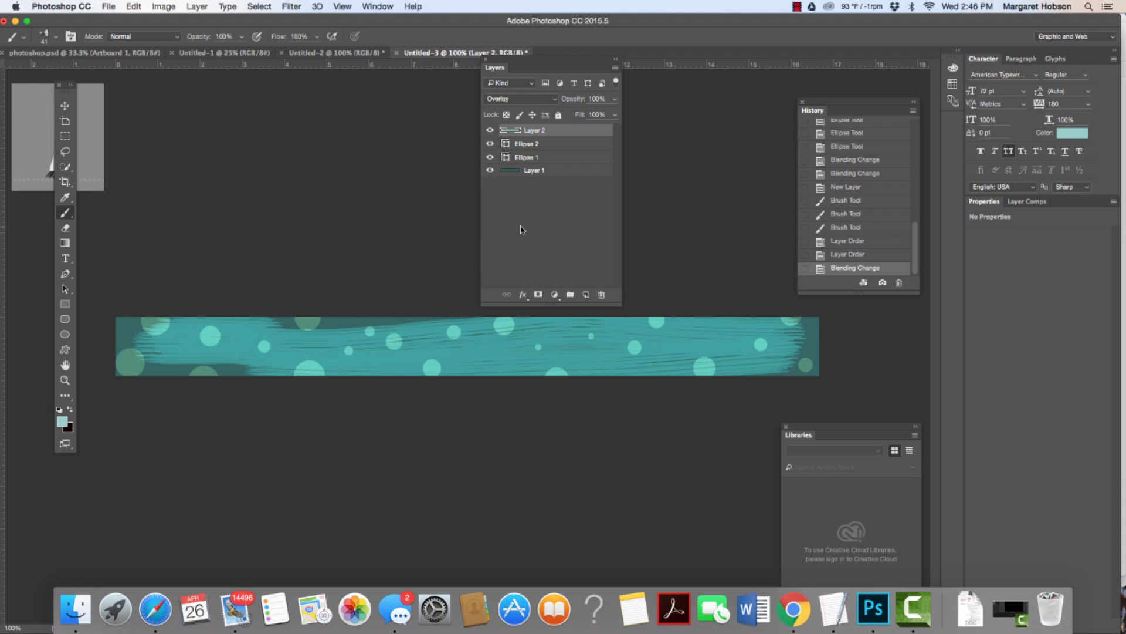
click(558, 103)
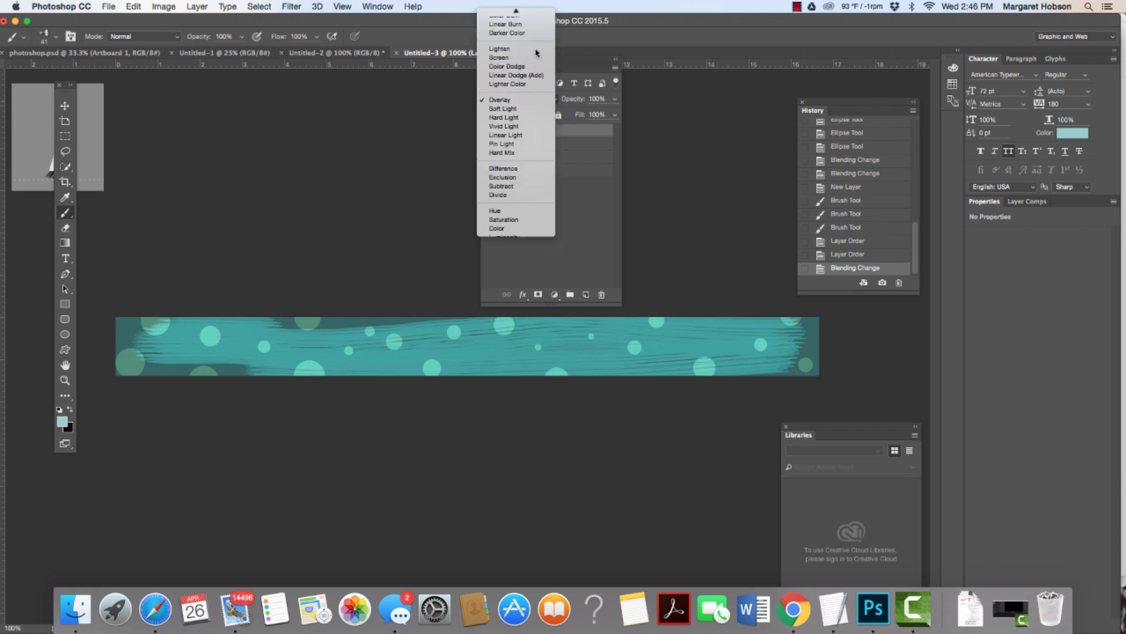
click(535, 52)
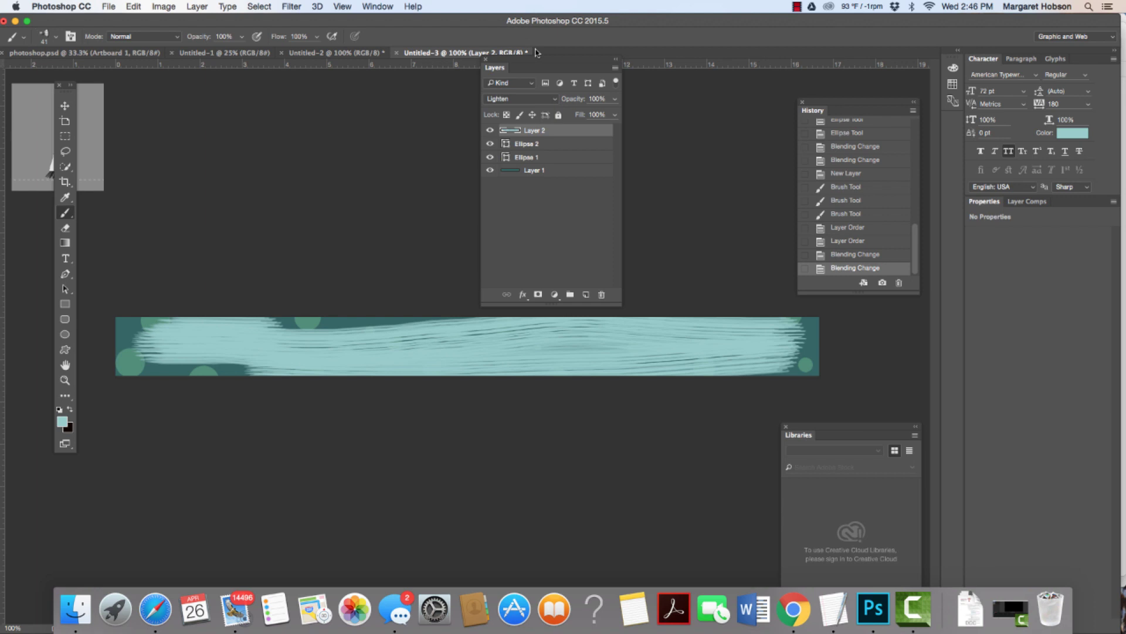
click(555, 99)
click(533, 23)
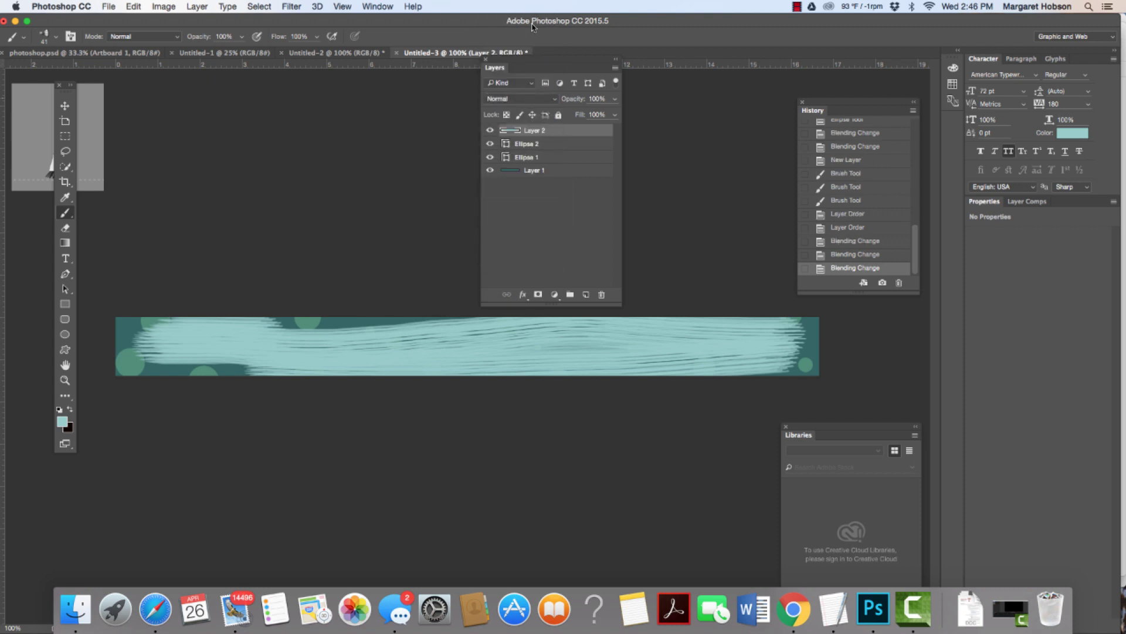
click(555, 100)
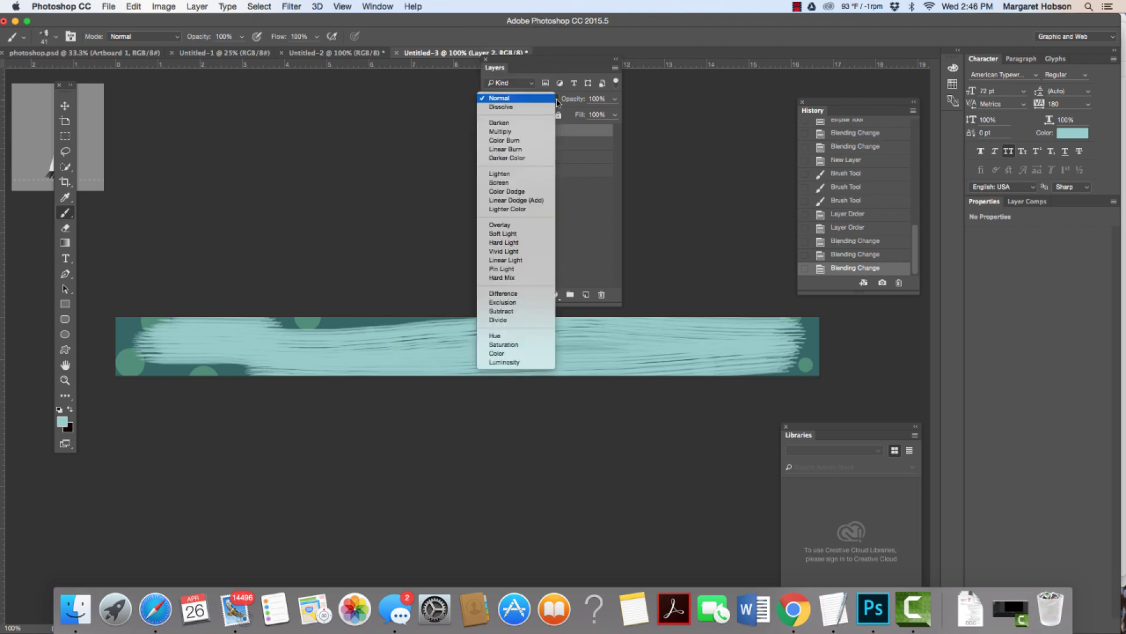
click(516, 227)
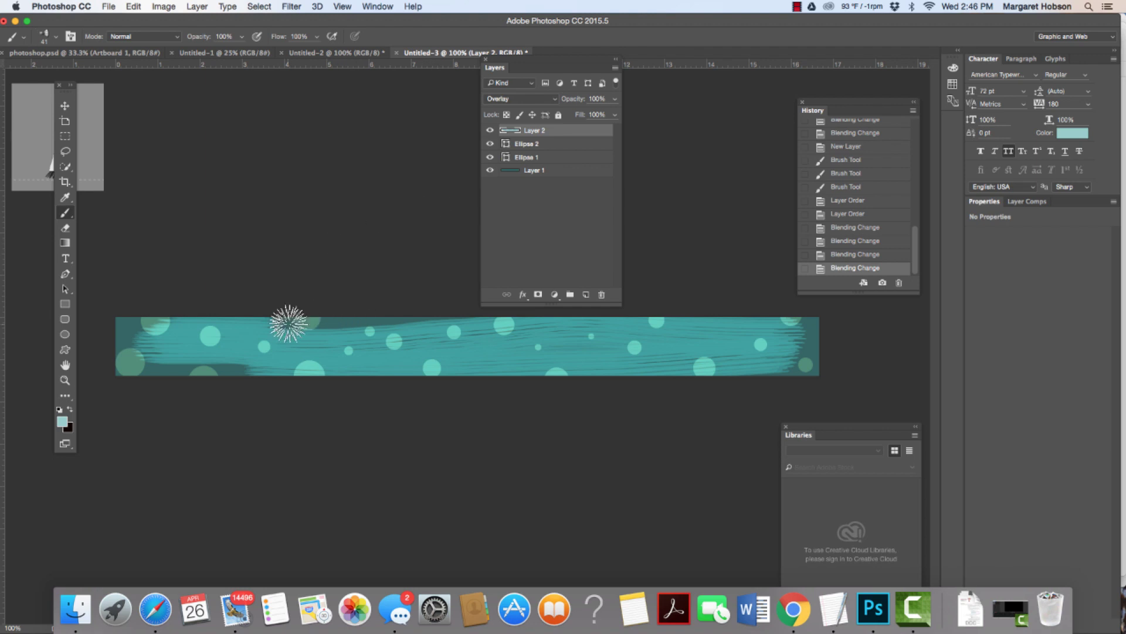
Step: Paint extra brush streaks across the banner and over its left and right ends
drag(288, 323, 477, 320)
drag(171, 364, 311, 385)
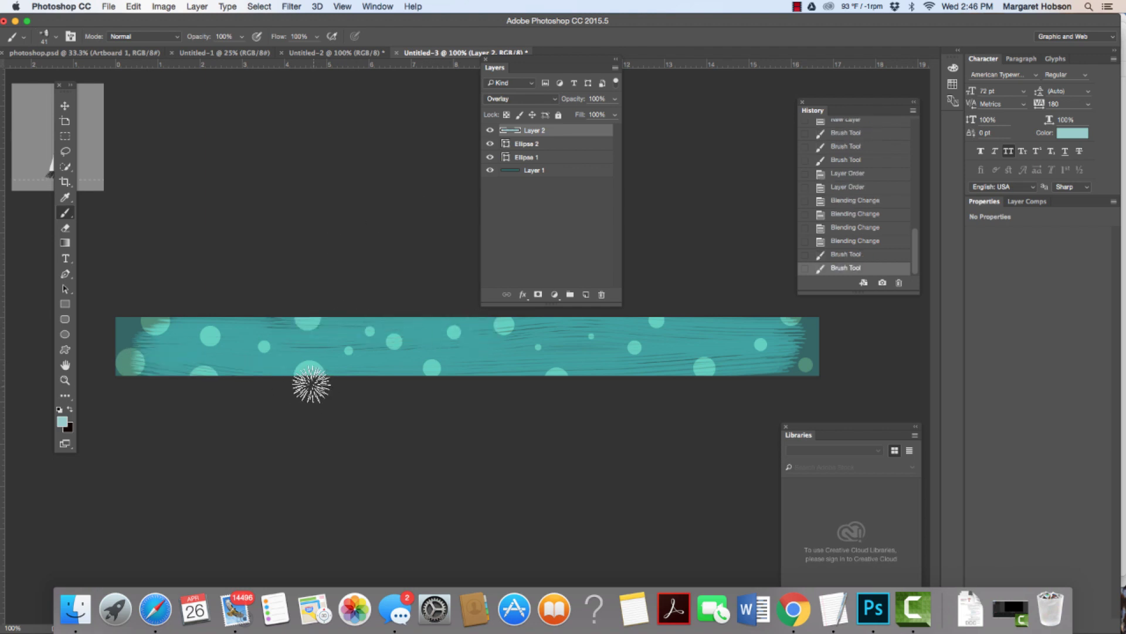
mouse_move(189, 372)
mouse_down()
mouse_move(118, 322)
mouse_move(152, 352)
mouse_up()
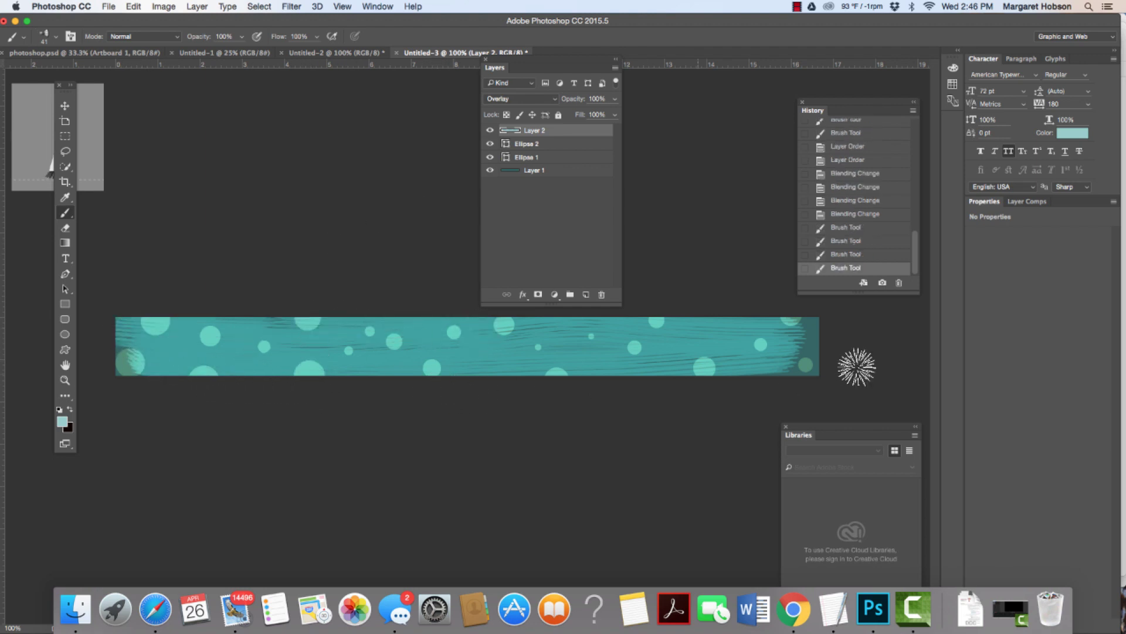
drag(804, 360, 787, 322)
drag(858, 333, 773, 329)
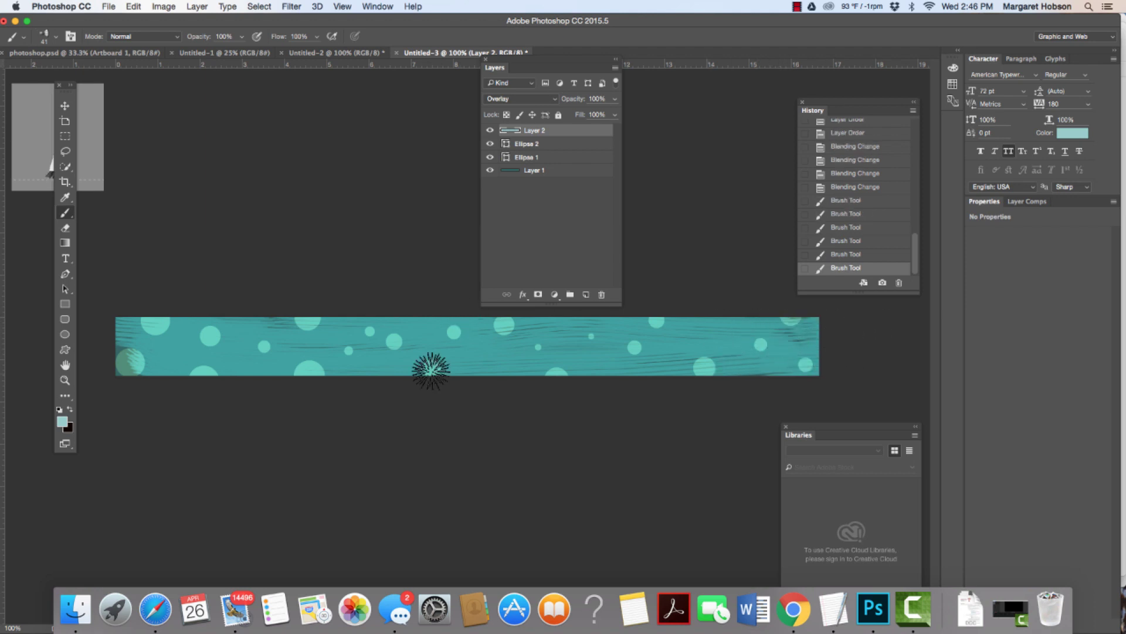
drag(108, 368, 131, 345)
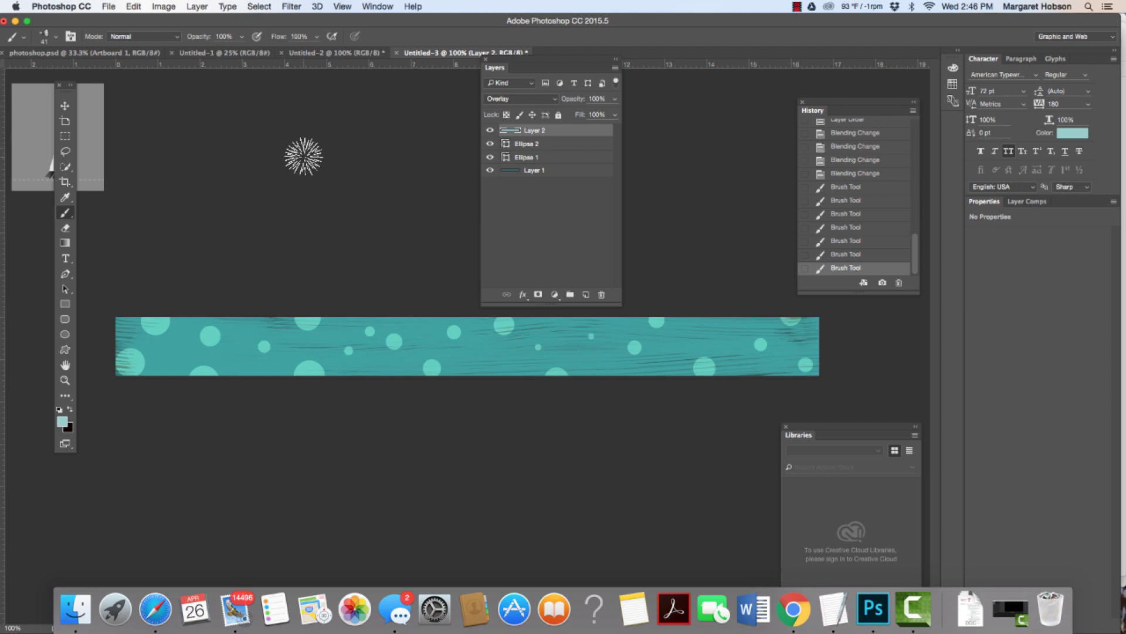
Step: Toggle the brush, Ellipse 1 and teal base layers' visibility to compare, leaving all shown
click(491, 130)
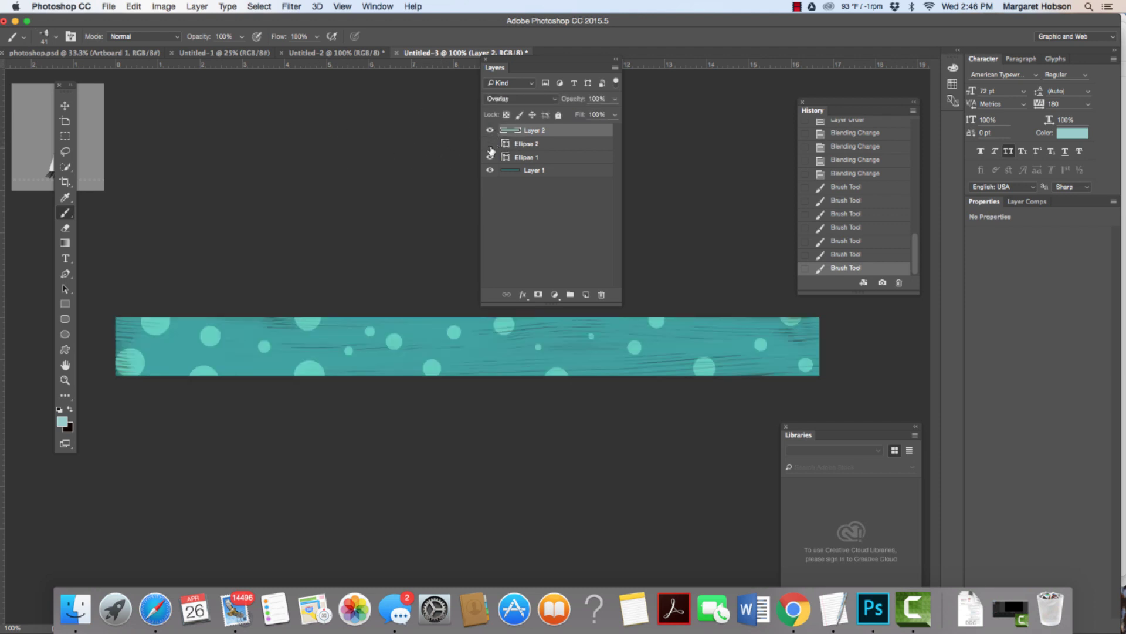
click(491, 157)
click(490, 157)
click(491, 172)
click(490, 172)
Step: Start a text line on the banner in American Typewriter and type the person's full name in capitals
drag(65, 258, 94, 260)
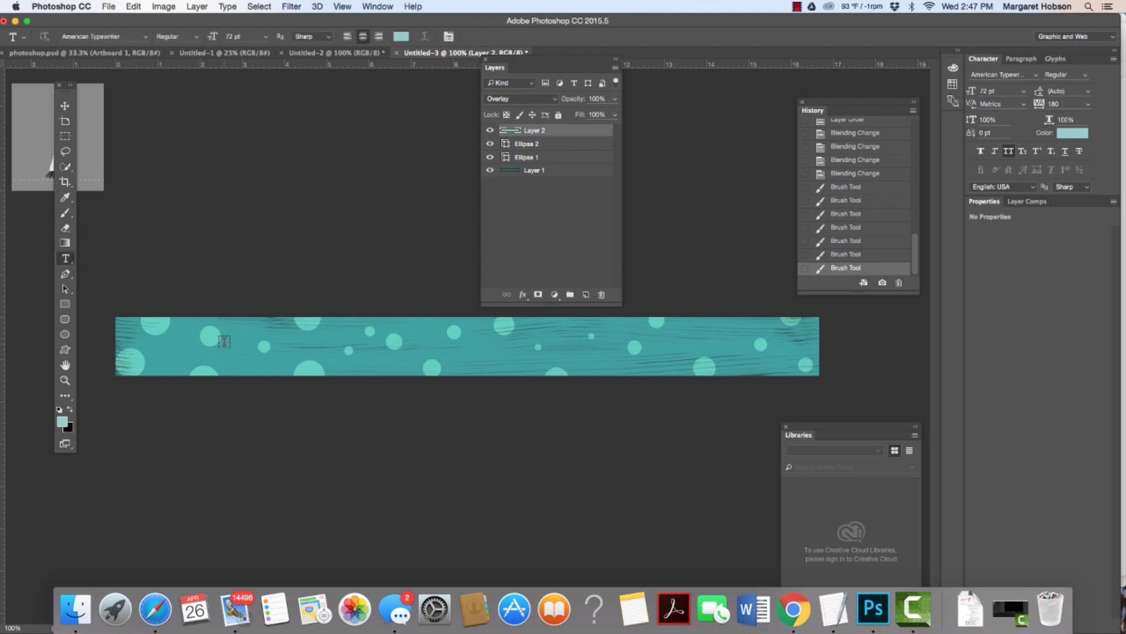
click(227, 352)
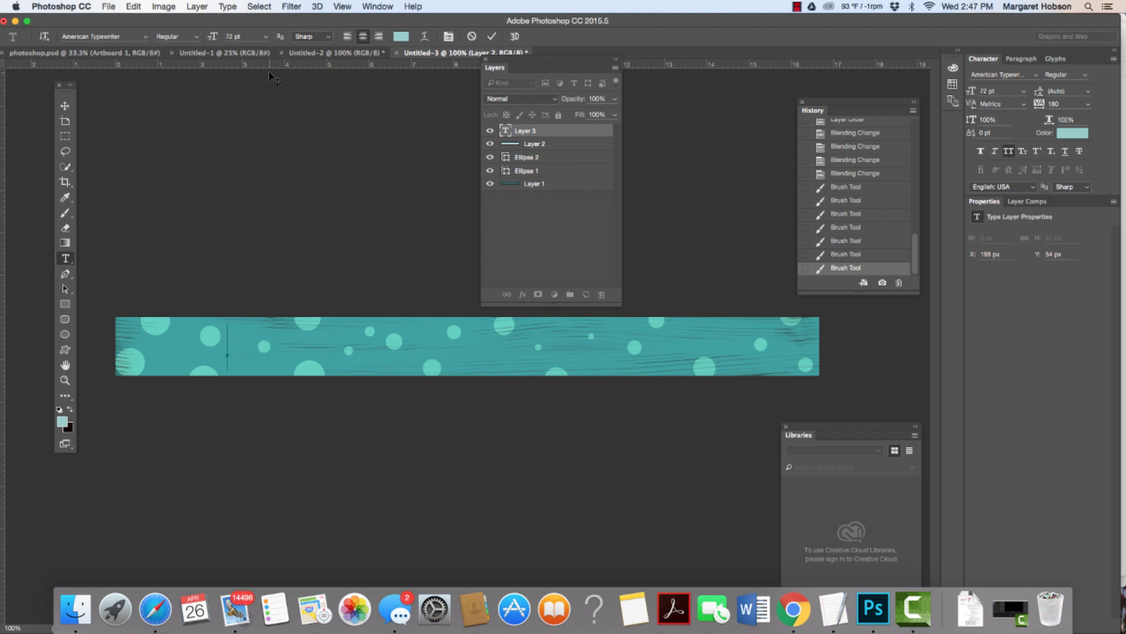
click(146, 37)
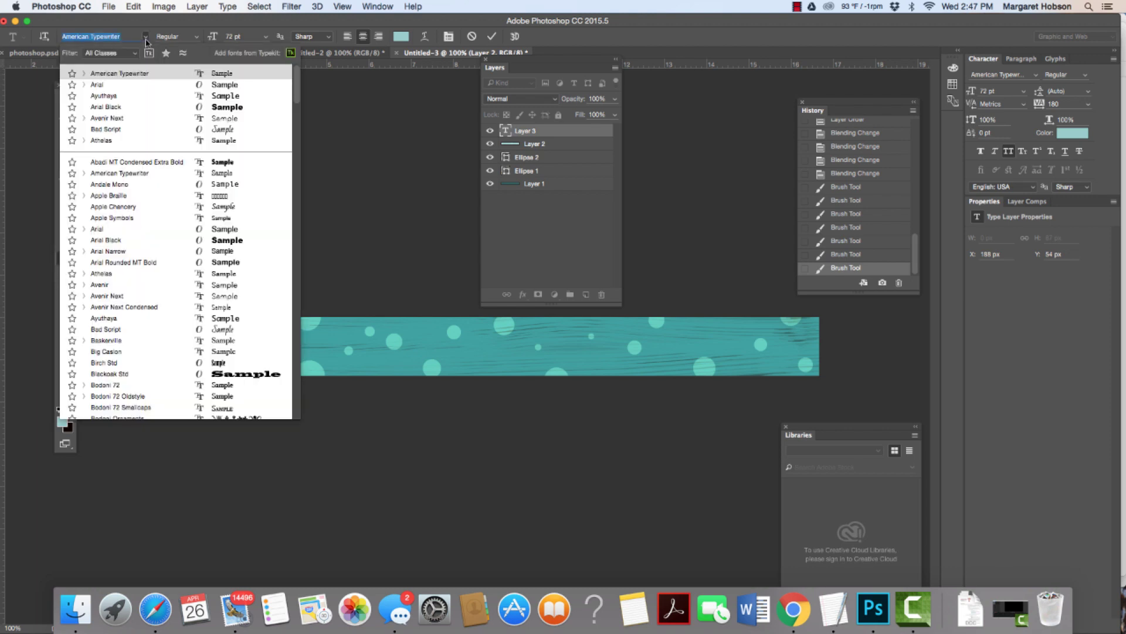
click(154, 176)
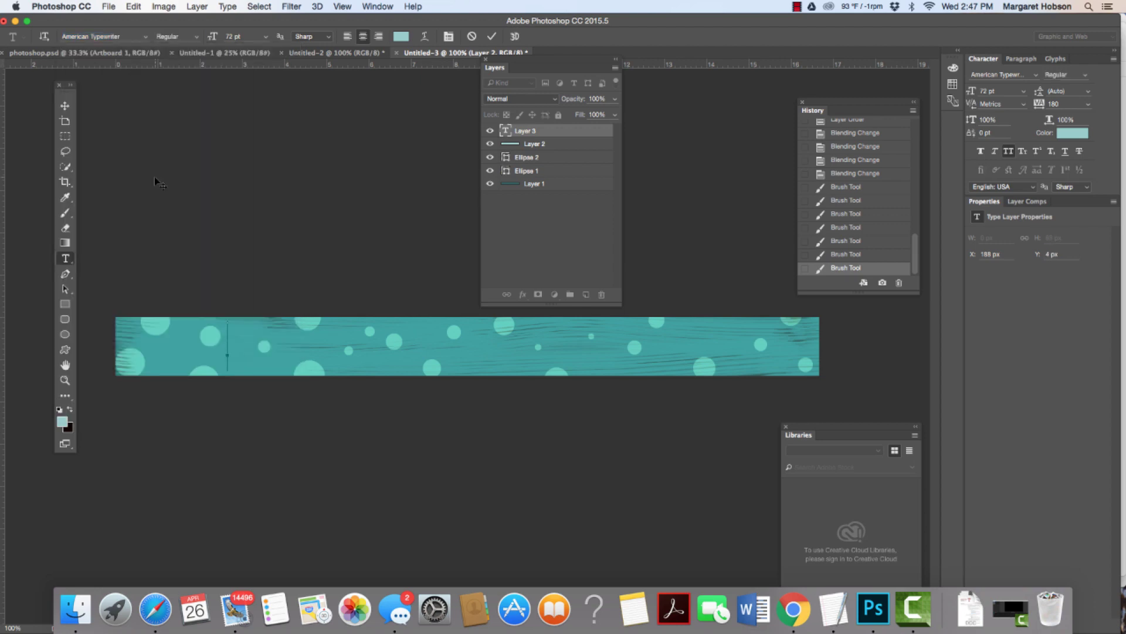
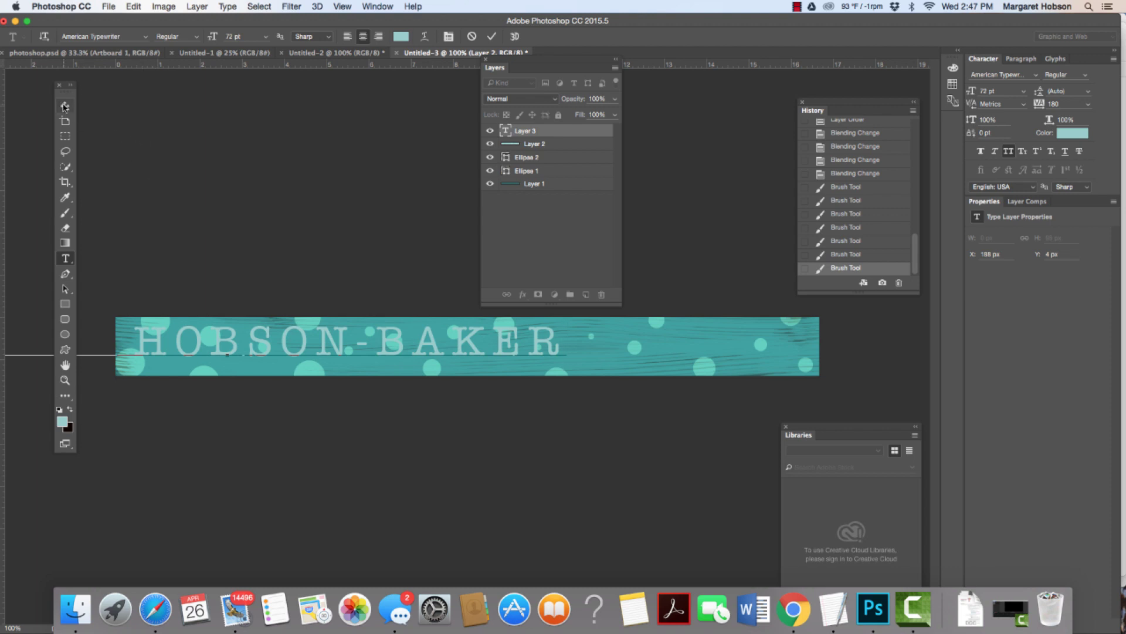
Step: Commit the name text and slide it right until it sits centred along the banner
click(64, 107)
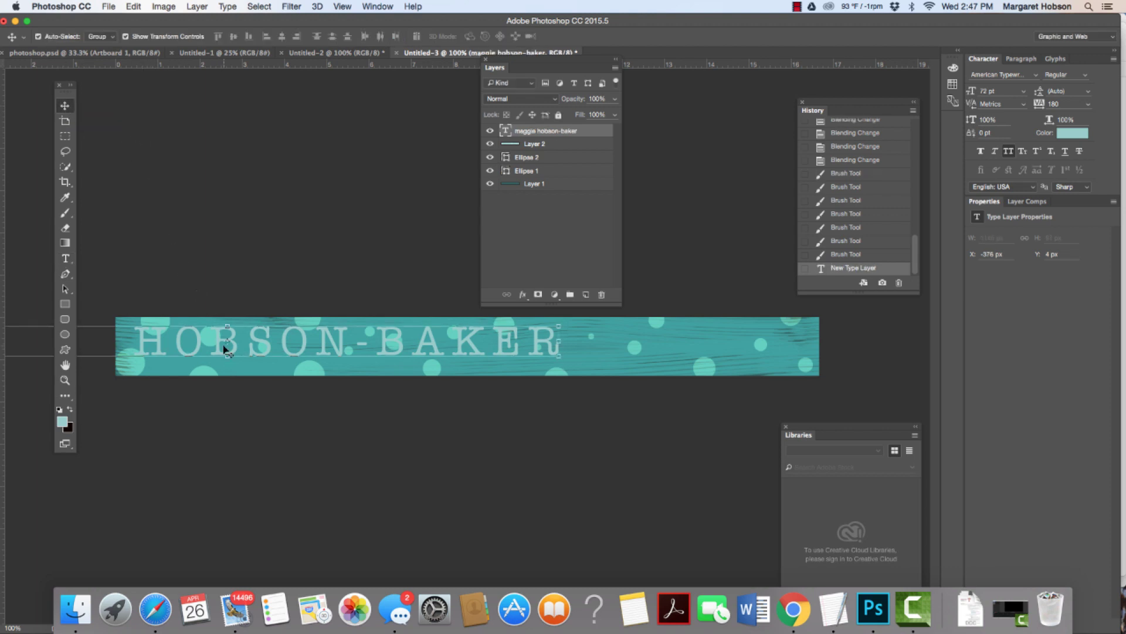
drag(232, 345, 452, 350)
click(355, 255)
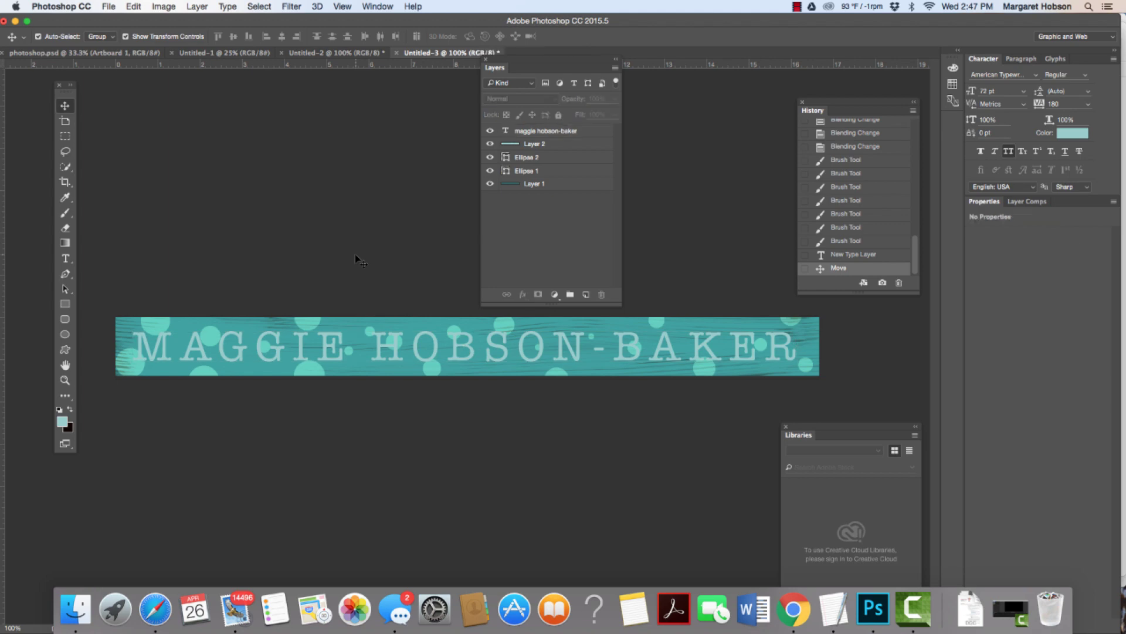
drag(395, 353, 401, 355)
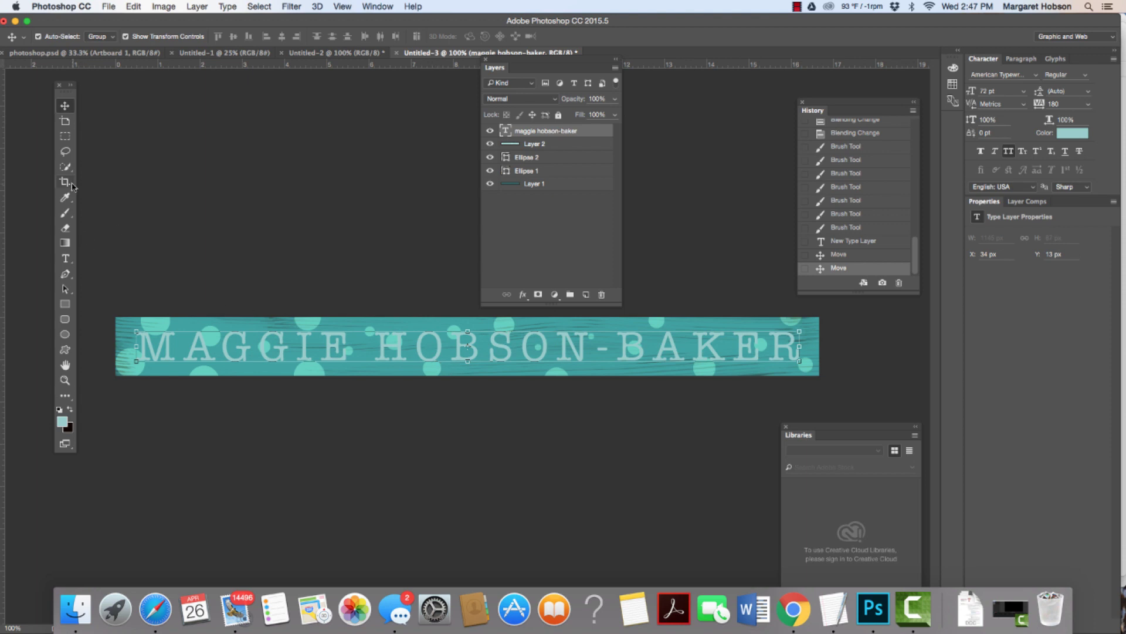
Step: Change the name text colour to dark teal #003333 in the Color Picker
click(65, 259)
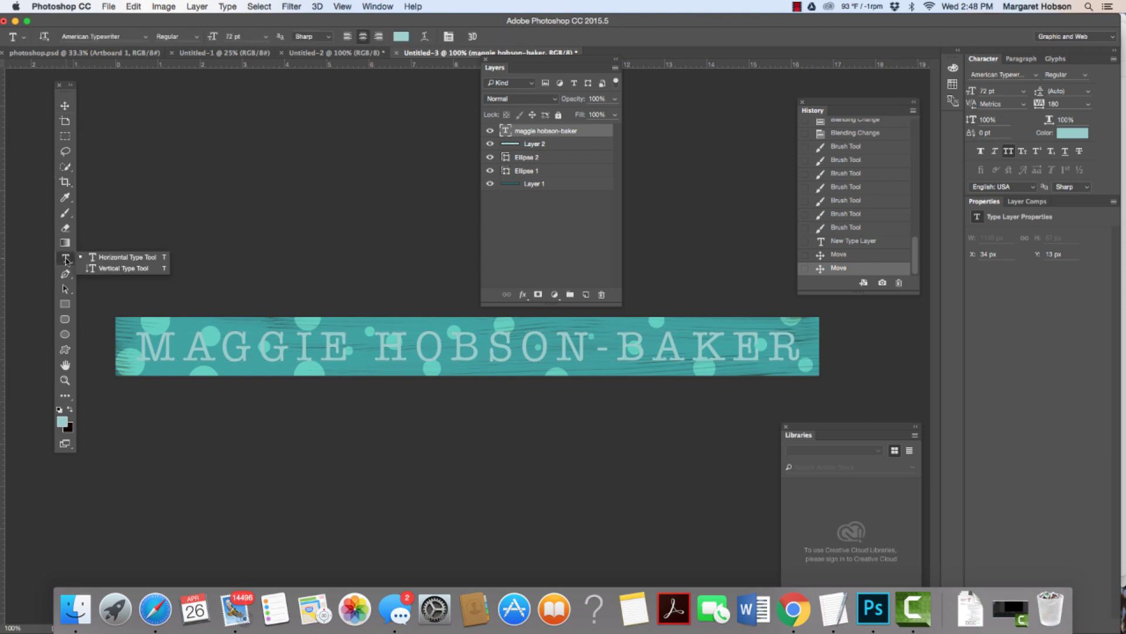
click(402, 37)
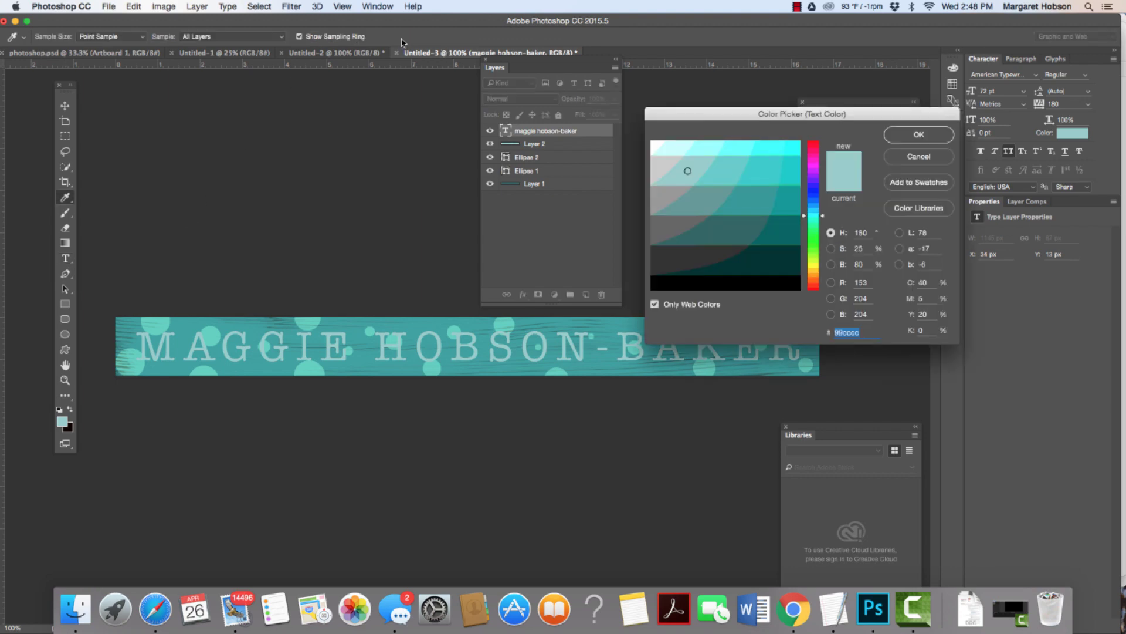
click(774, 263)
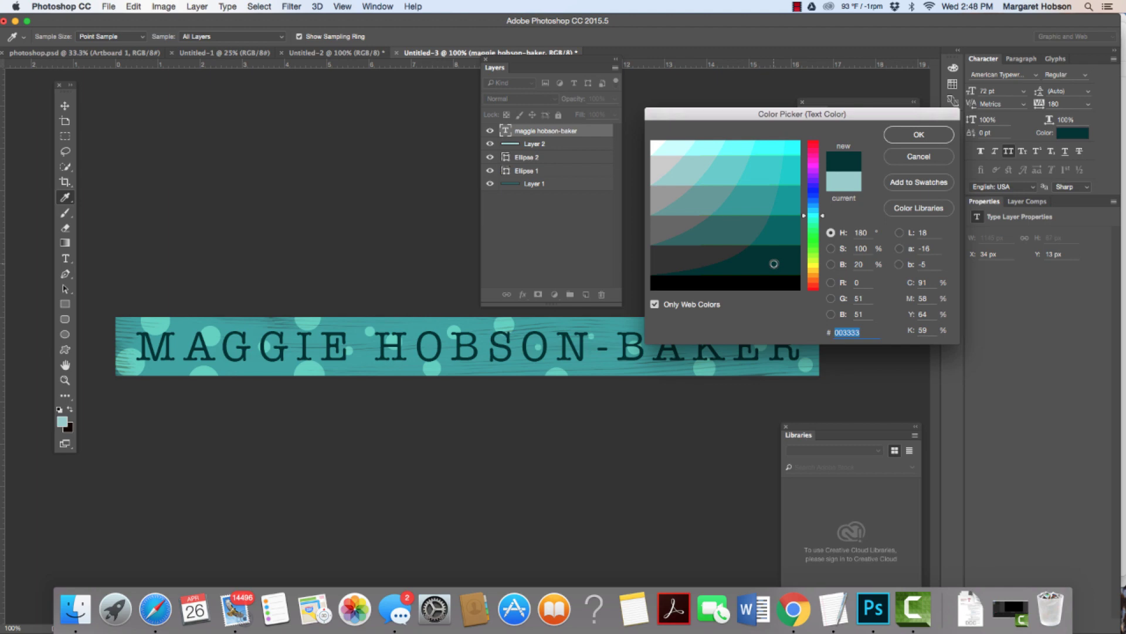
click(908, 139)
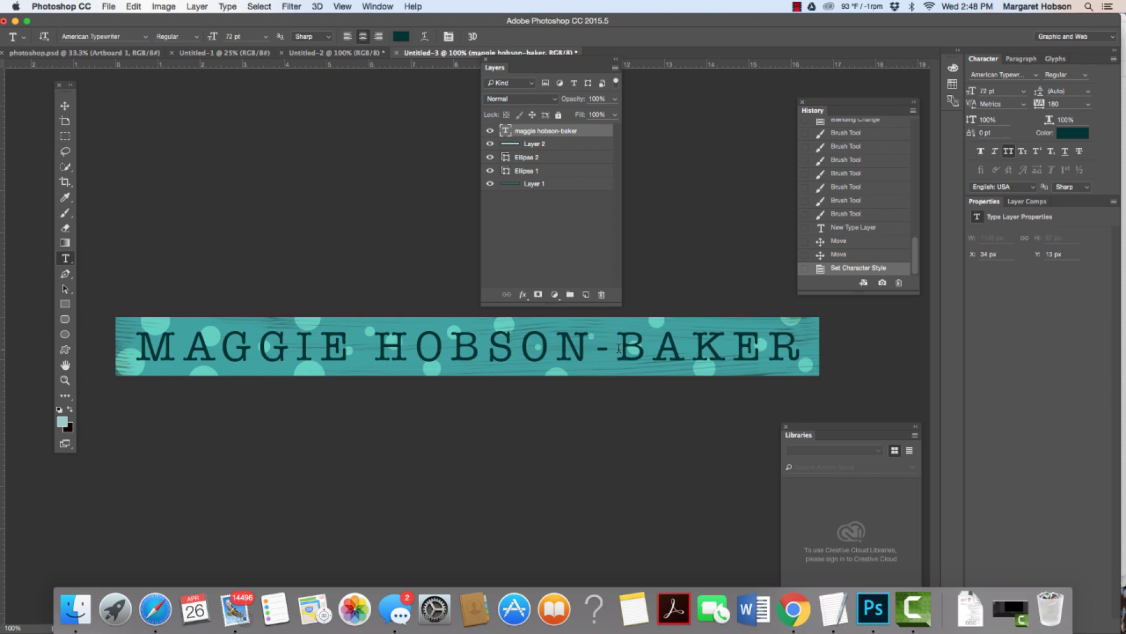
click(619, 348)
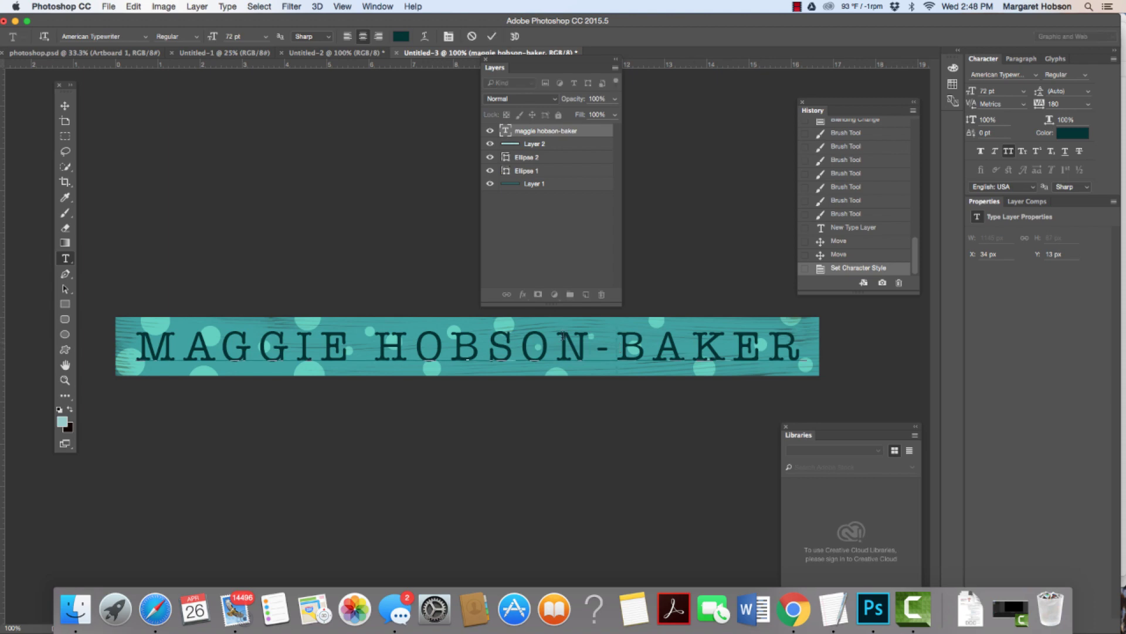
key(BackSpace)
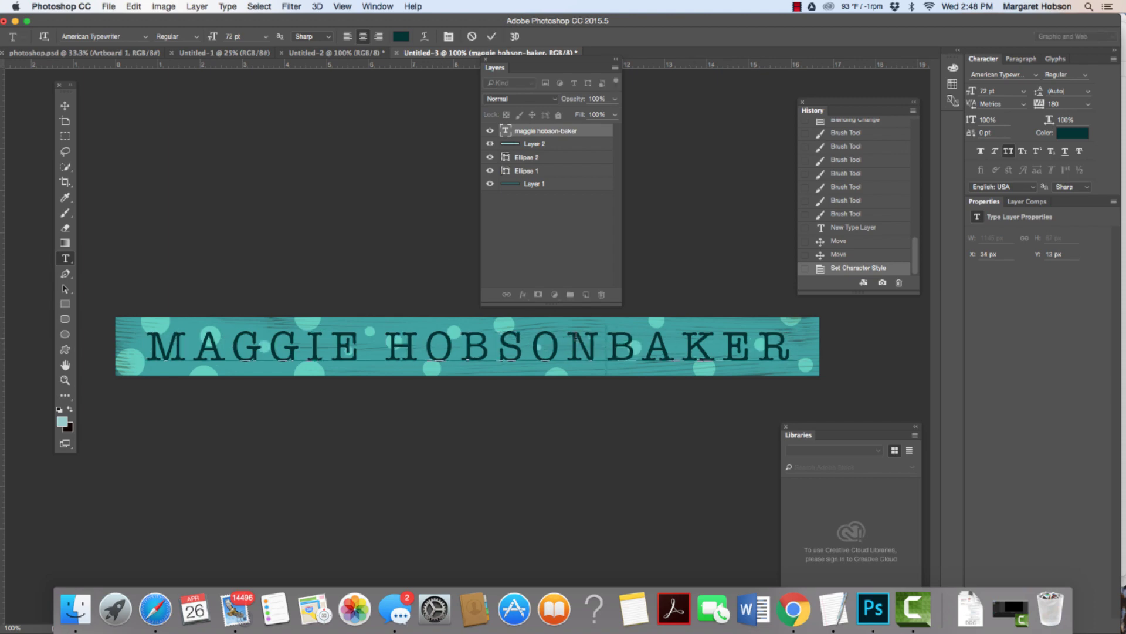
text(-)
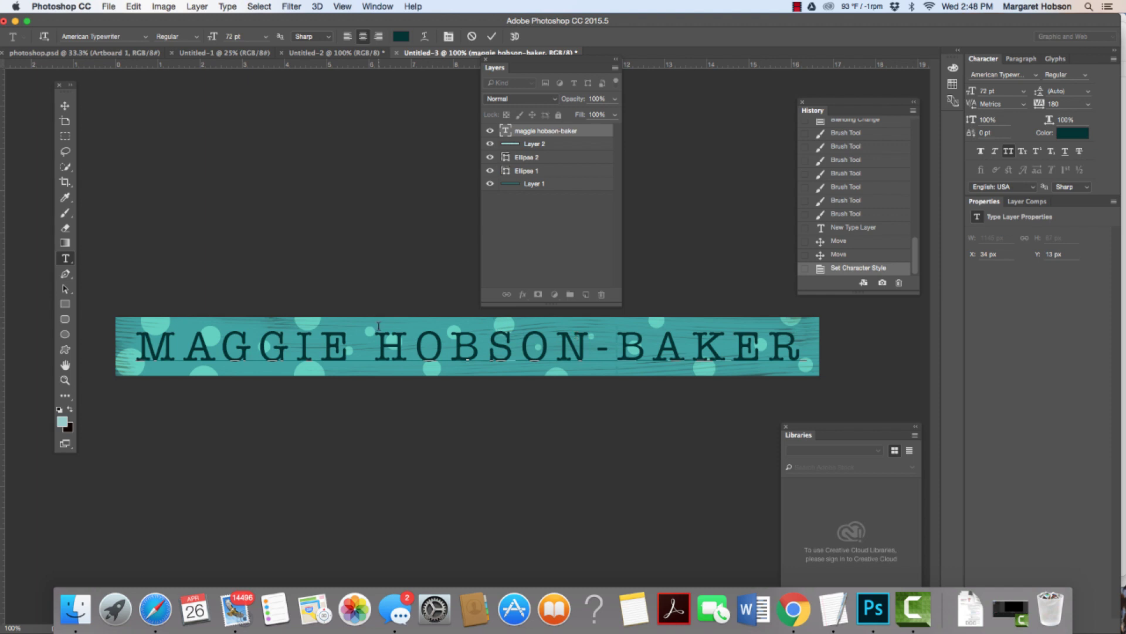
key(super+a)
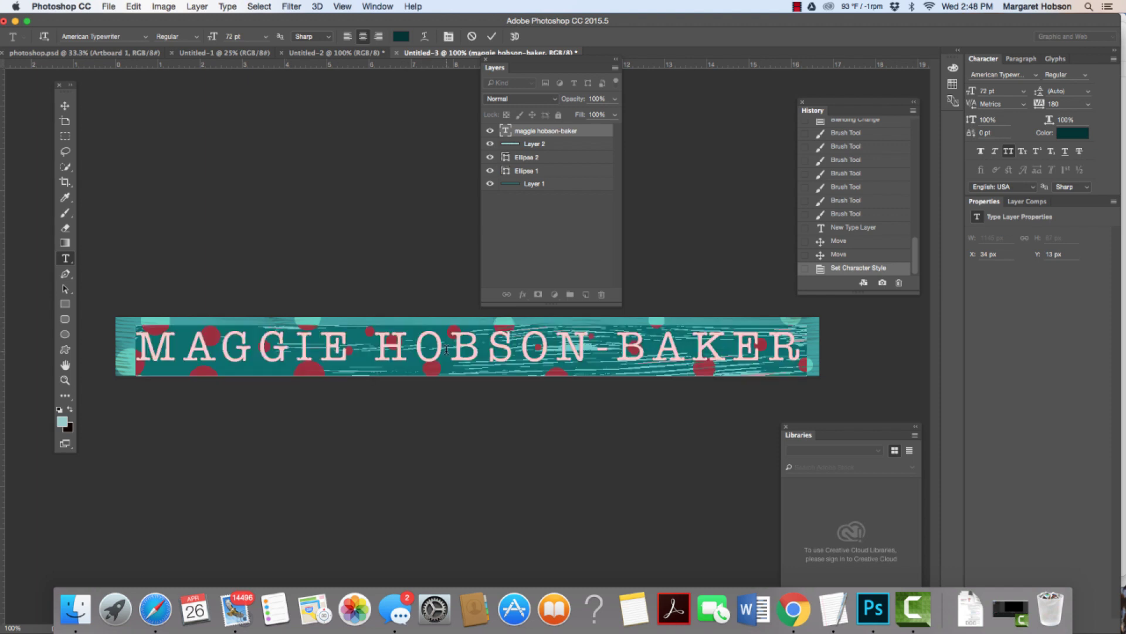
click(265, 37)
click(248, 177)
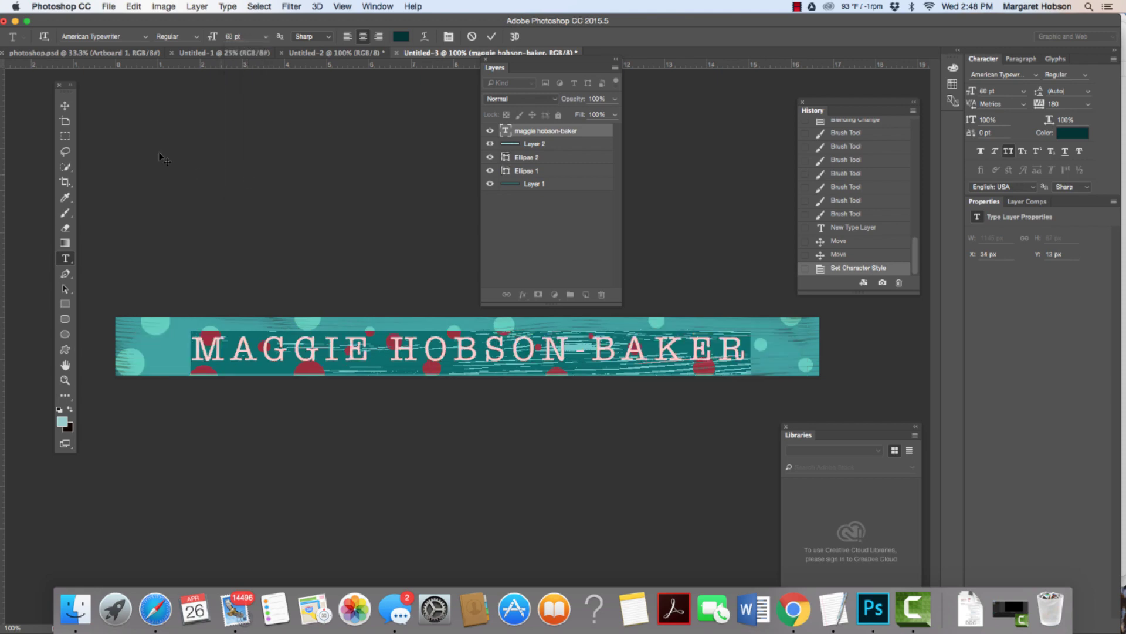
click(65, 105)
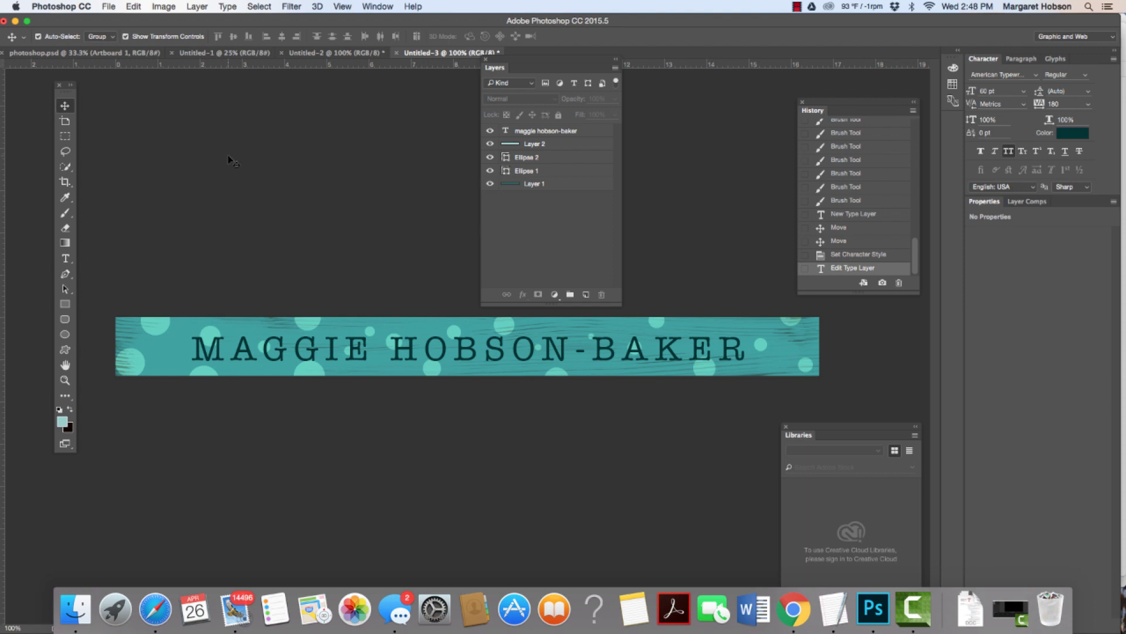
Step: Open Save for Web (Legacy) with the JPEG Medium preset for the banner
click(107, 7)
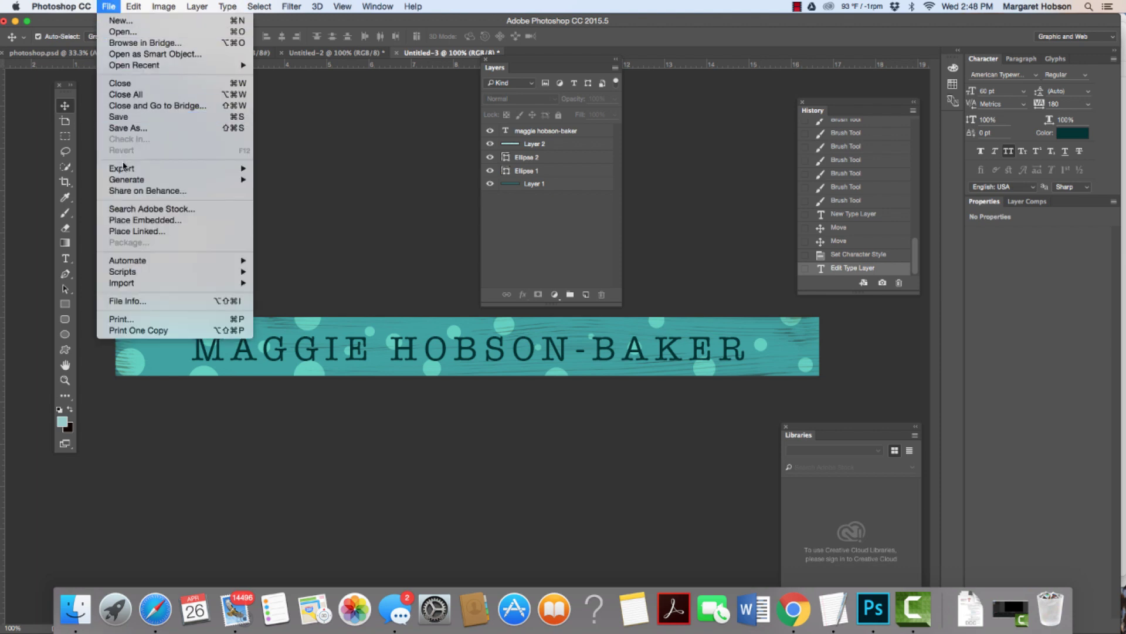
mouse_move(125, 169)
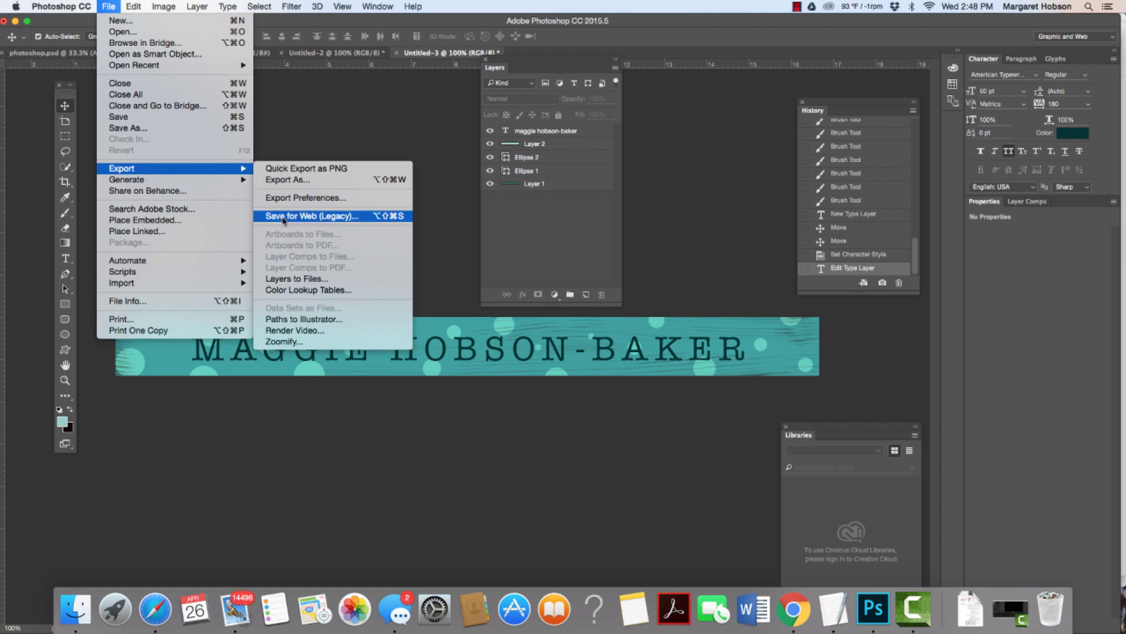
click(283, 217)
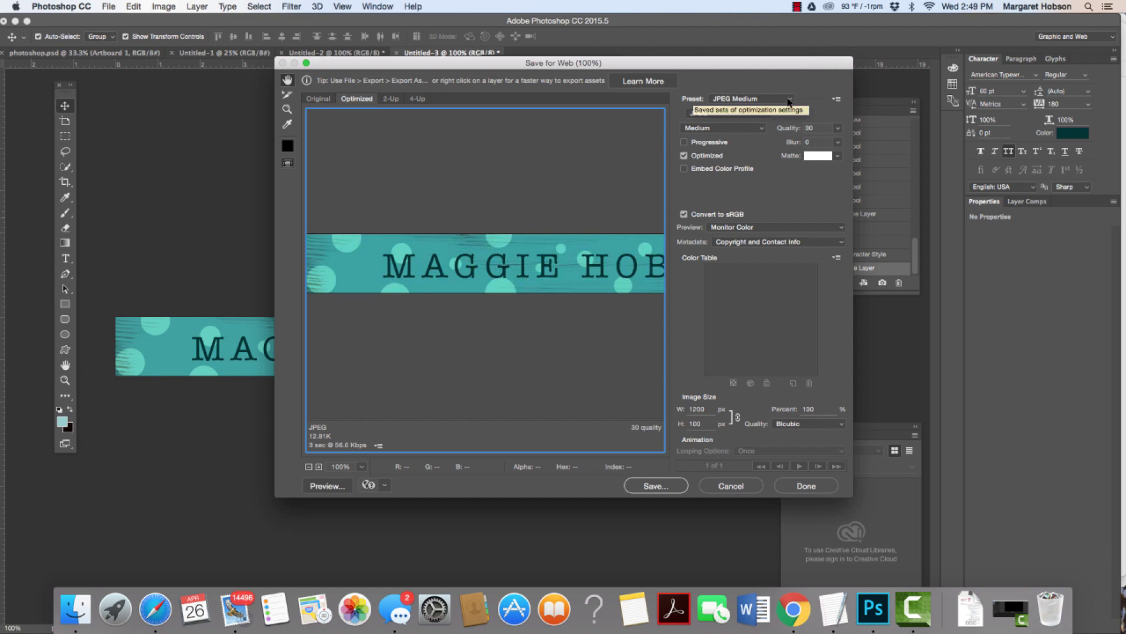
click(791, 100)
click(791, 100)
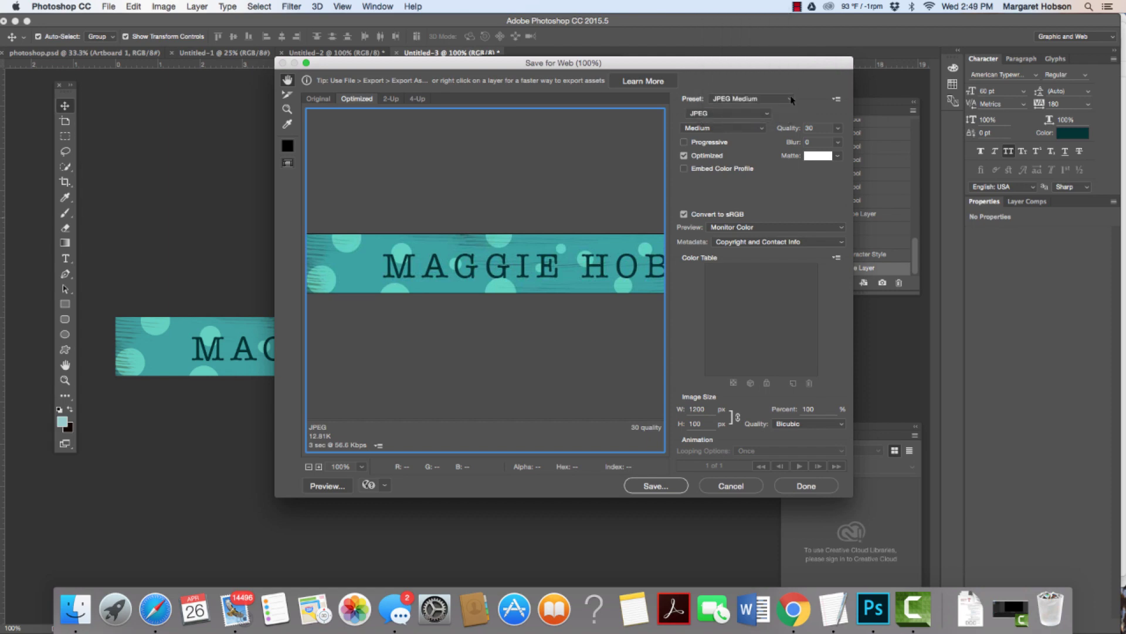
Step: Save the optimised JPEG to the Desktop as header.jpg
click(653, 487)
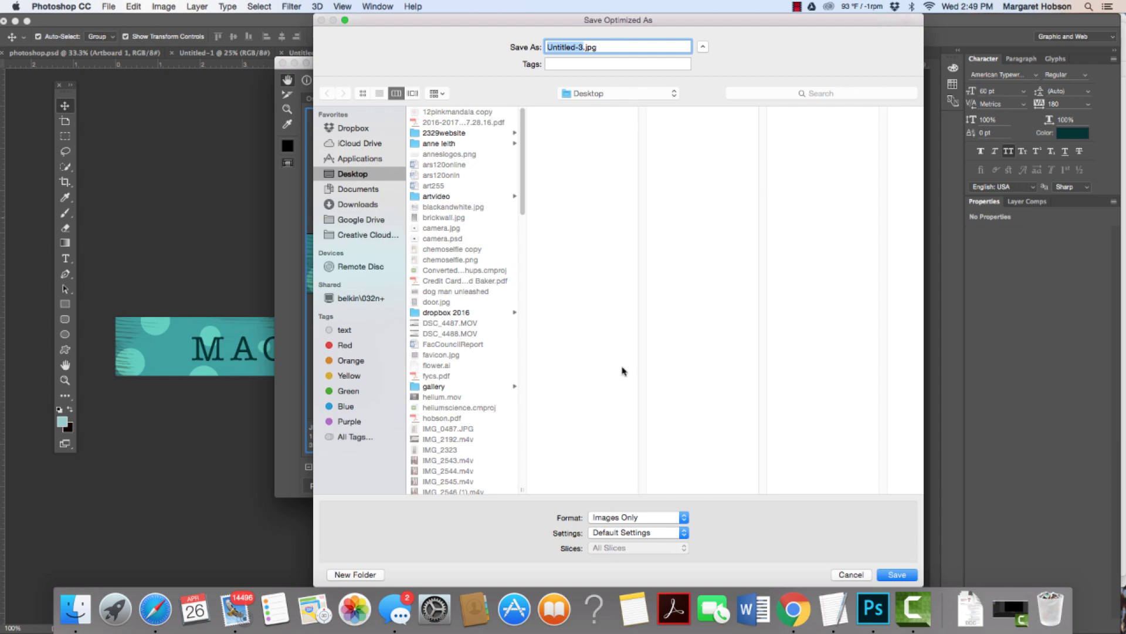
text(header)
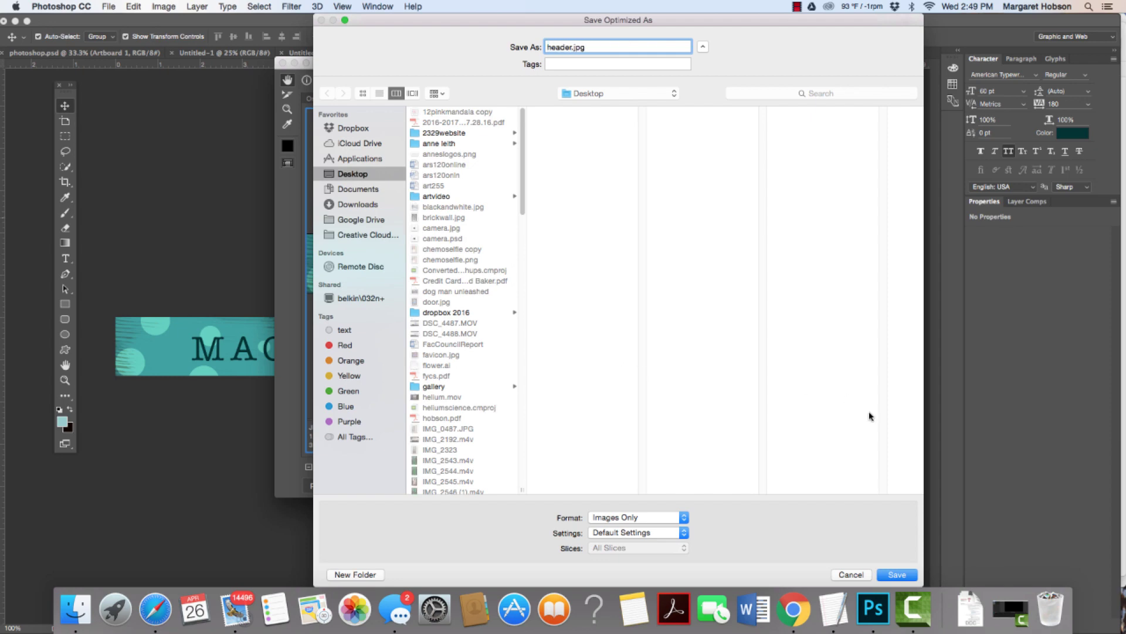
click(897, 575)
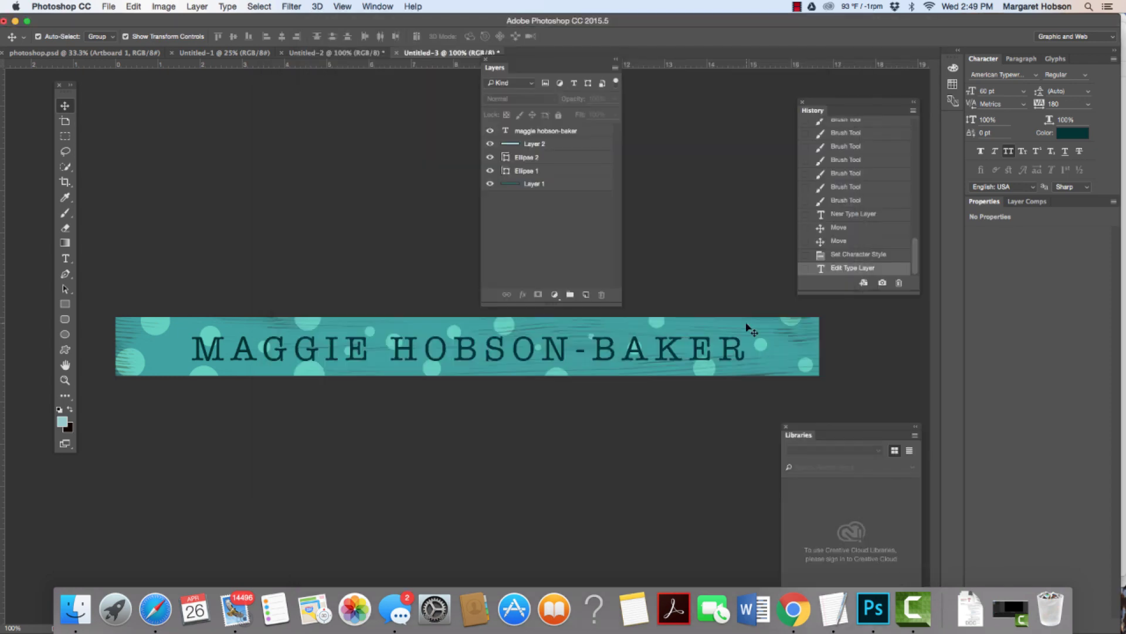